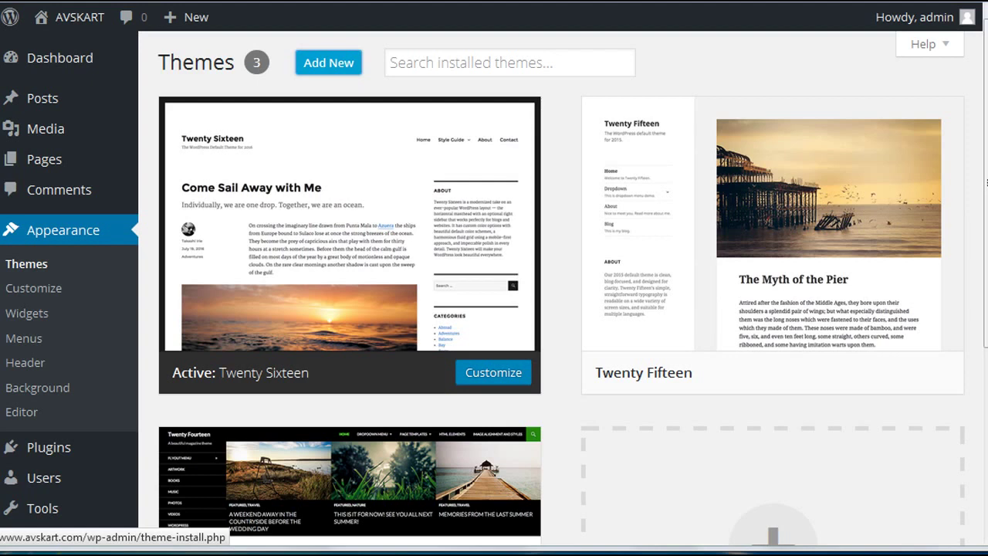
# Choose flatsome-responsive-woocommerce-theme-wordpress-theme-v.2.7.6.zip from the Flatsome theme Updates folder on drive F: as the new theme to upload.
pyautogui.click(328, 63)
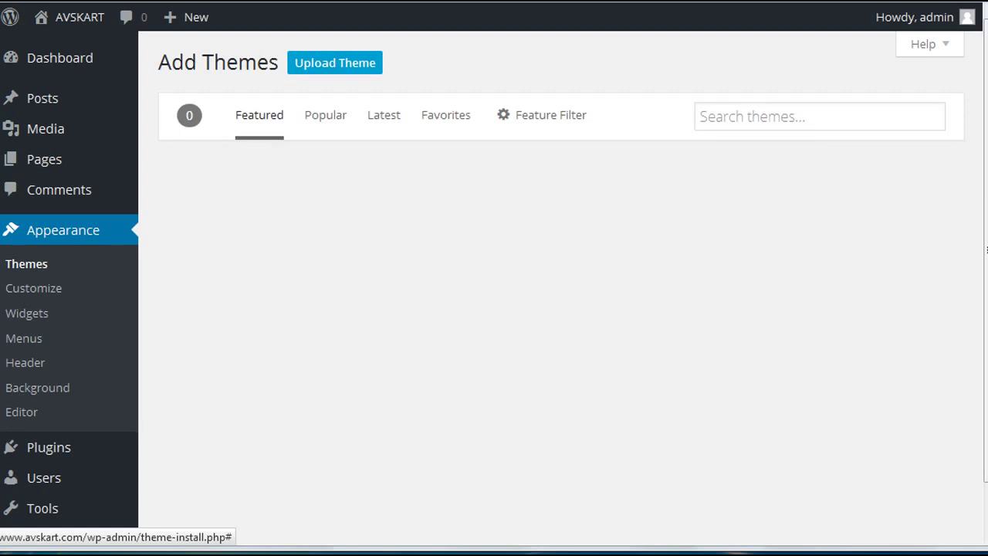
pyautogui.click(335, 63)
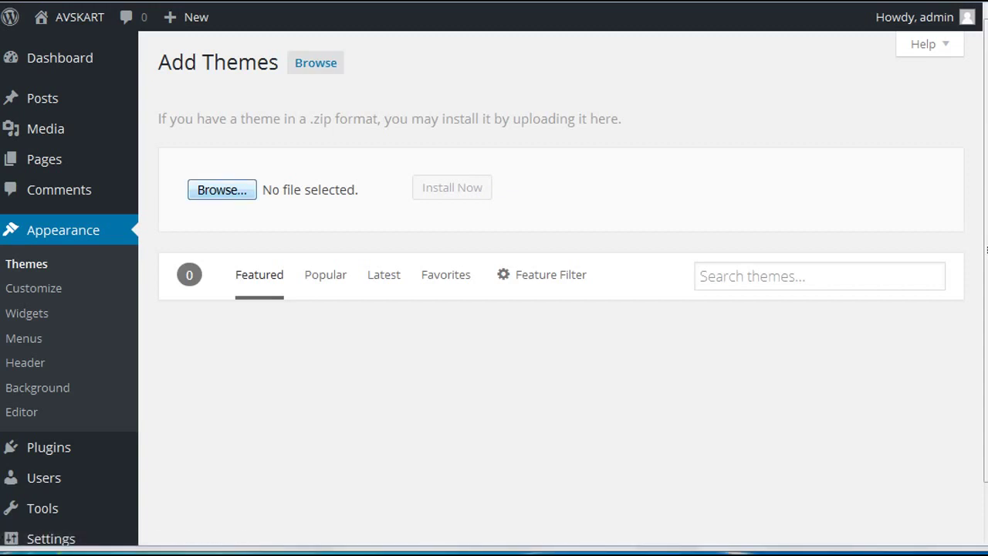
pyautogui.click(221, 189)
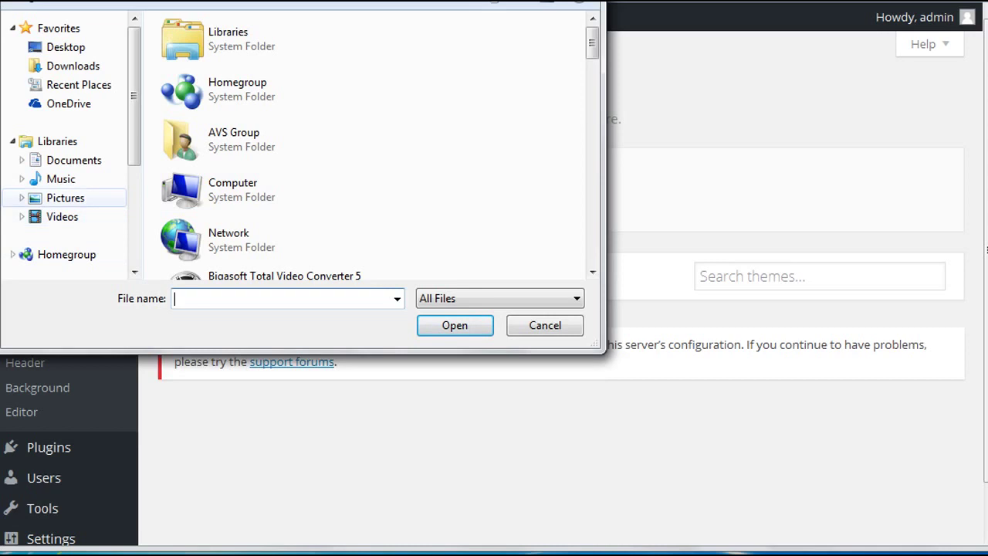
pyautogui.scroll(-3, 69, 152)
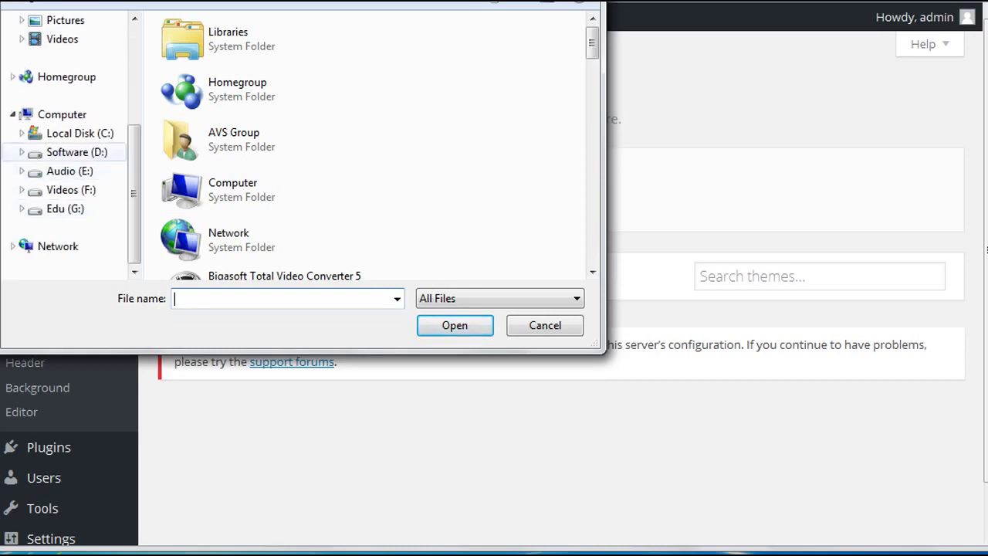
pyautogui.click(76, 152)
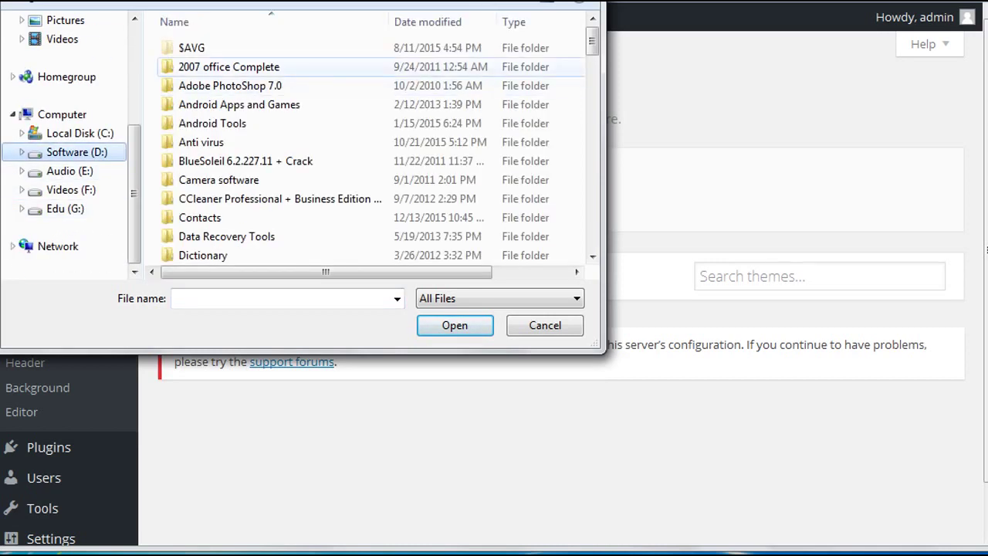
pyautogui.click(71, 189)
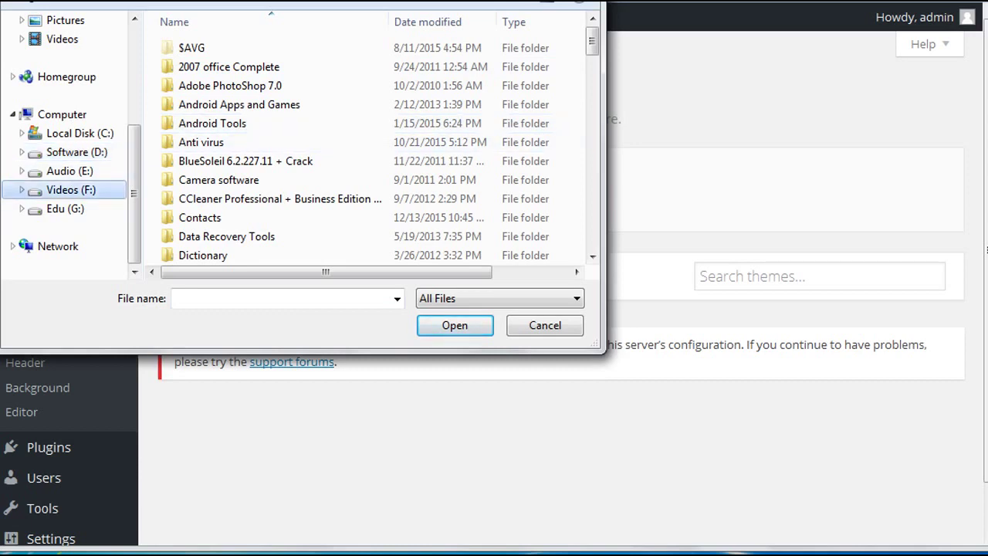
pyautogui.scroll(2, 240, 66)
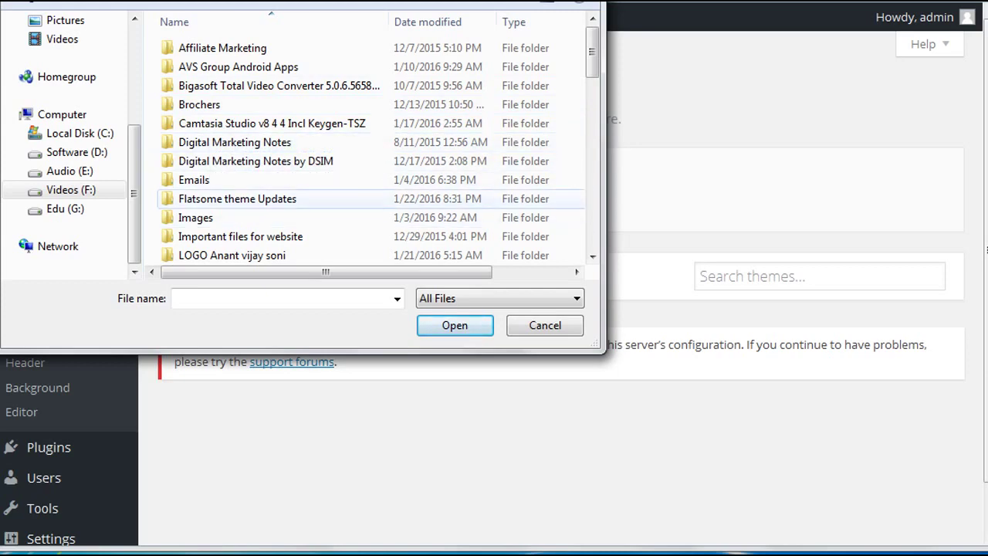
pyautogui.doubleClick(237, 198)
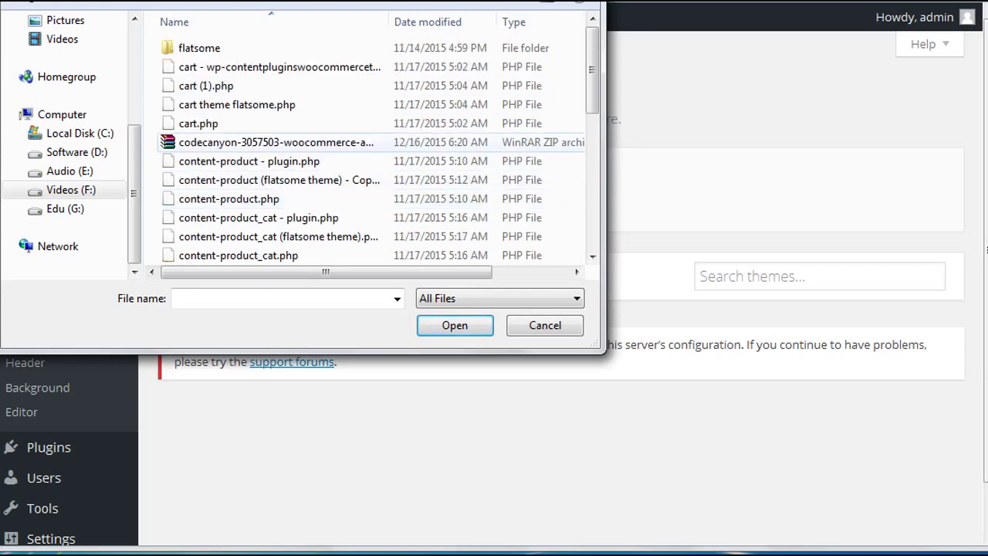
pyautogui.scroll(-1, 271, 141)
pyautogui.scroll(-2, 370, 147)
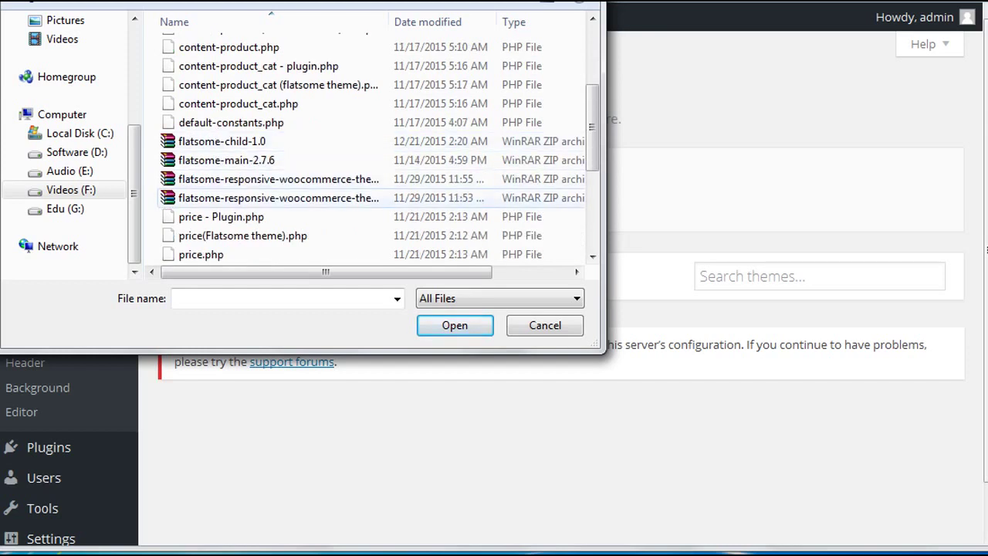
pyautogui.click(270, 197)
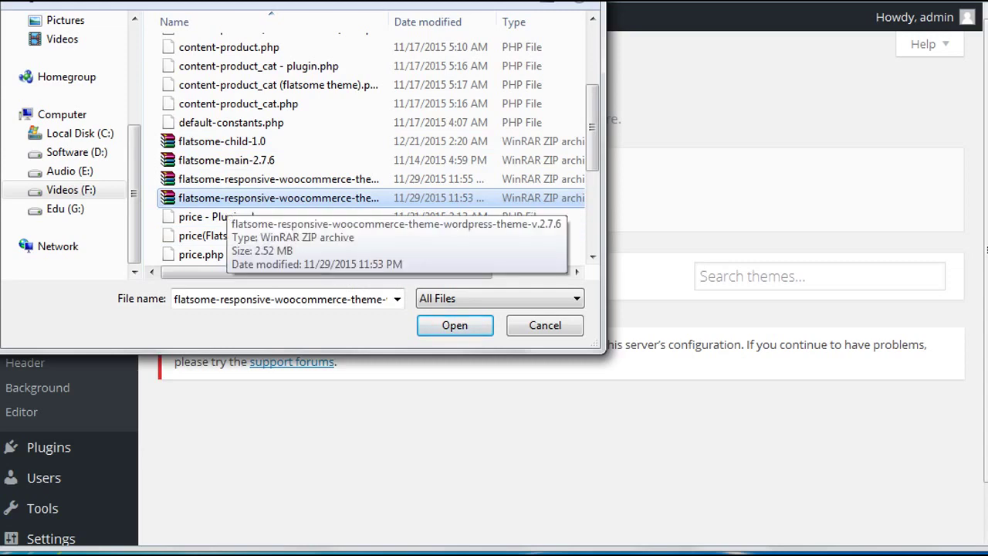
pyautogui.click(454, 325)
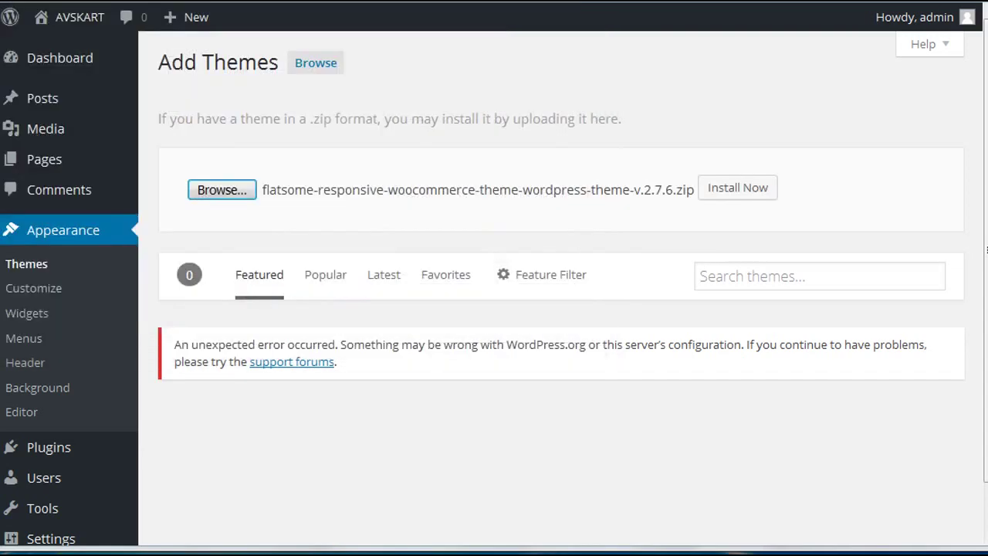
# Install the uploaded Flatsome theme package and activate it as the site's theme.
pyautogui.click(737, 188)
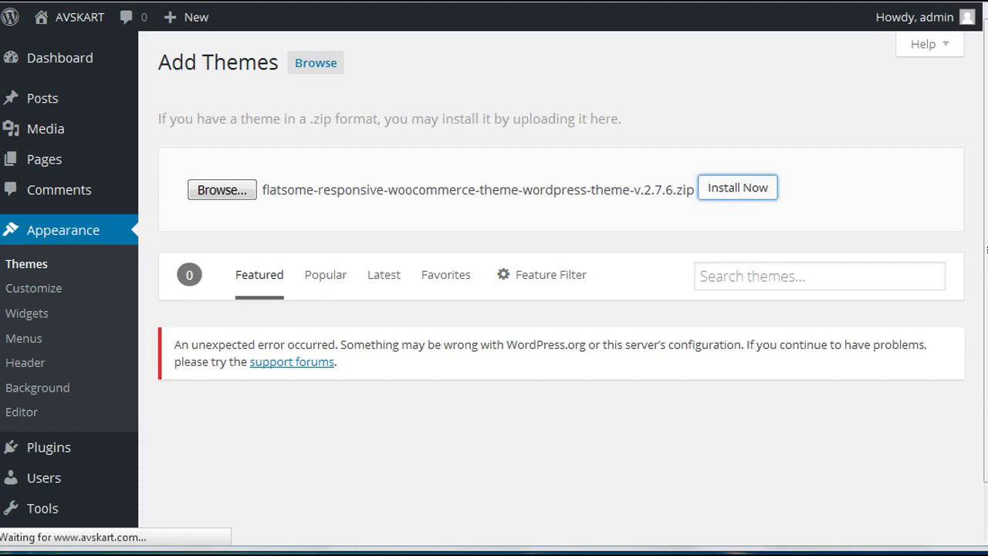
pyautogui.click(518, 481)
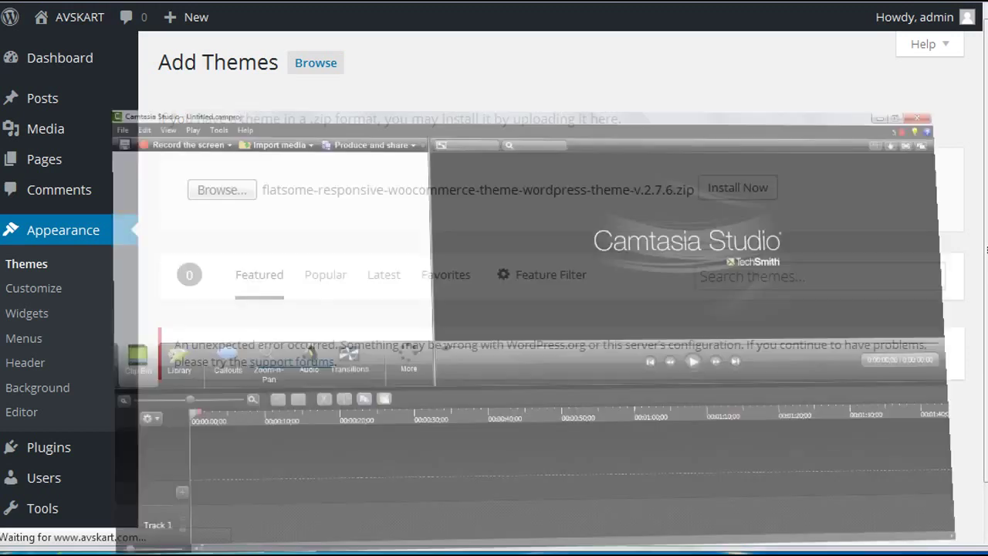
pyautogui.click(518, 552)
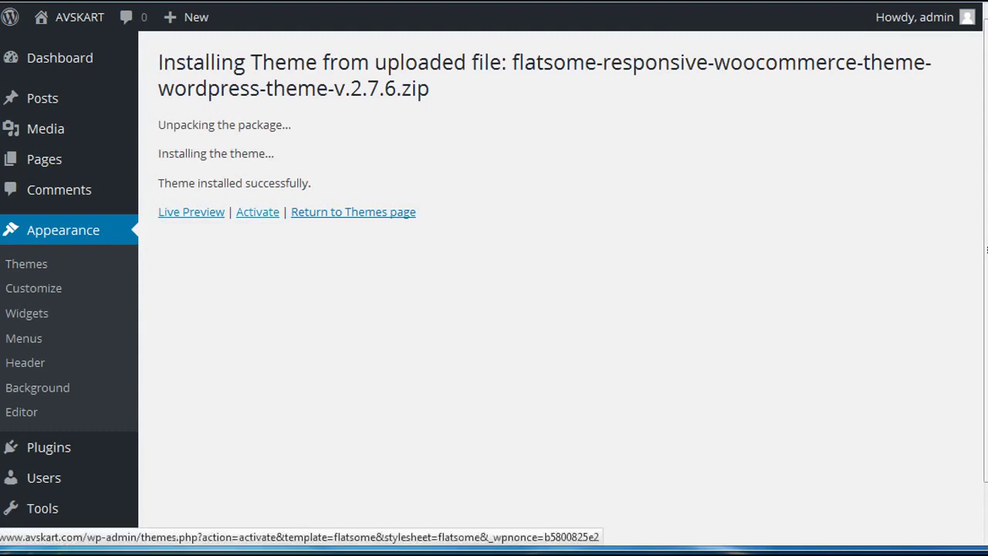
pyautogui.click(257, 212)
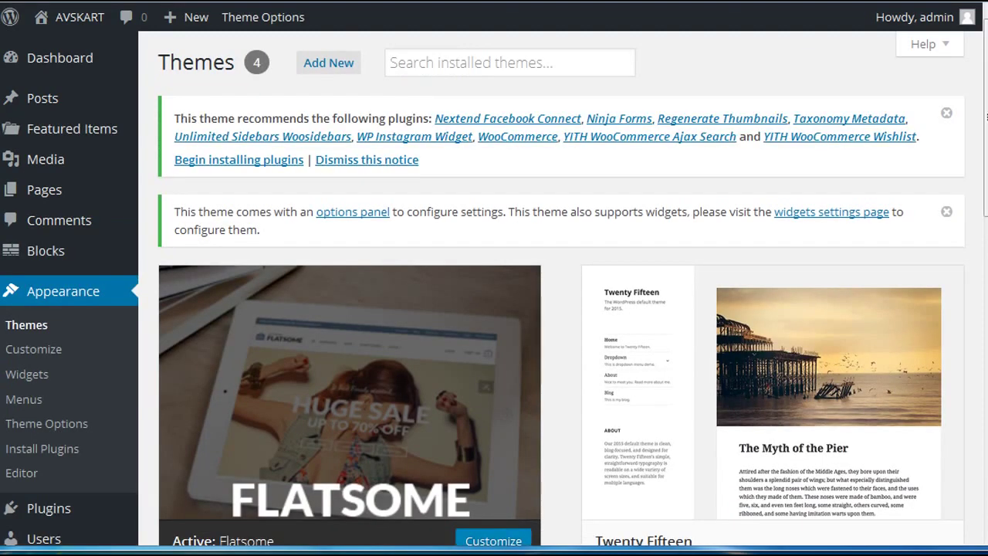
pyautogui.scroll(-5, 349, 347)
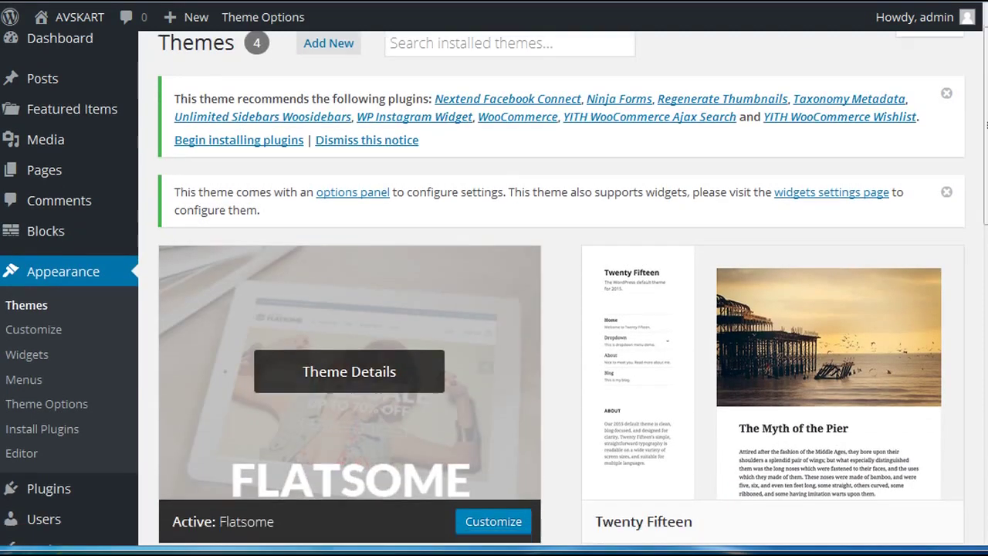
pyautogui.scroll(5, 349, 232)
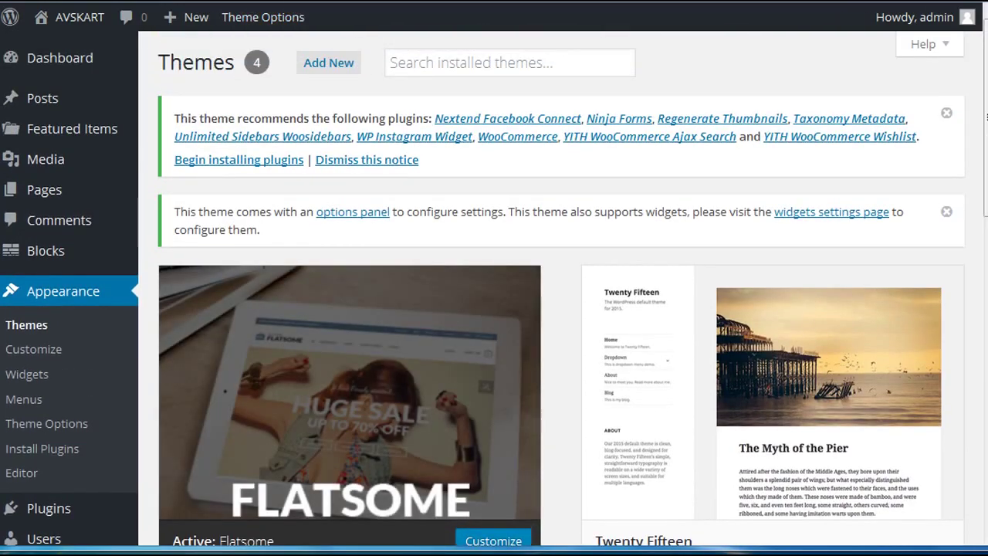
# Open avskart.com in a new browser tab to view the site with the activated theme.
pyautogui.hotkey('ctrl', 't')
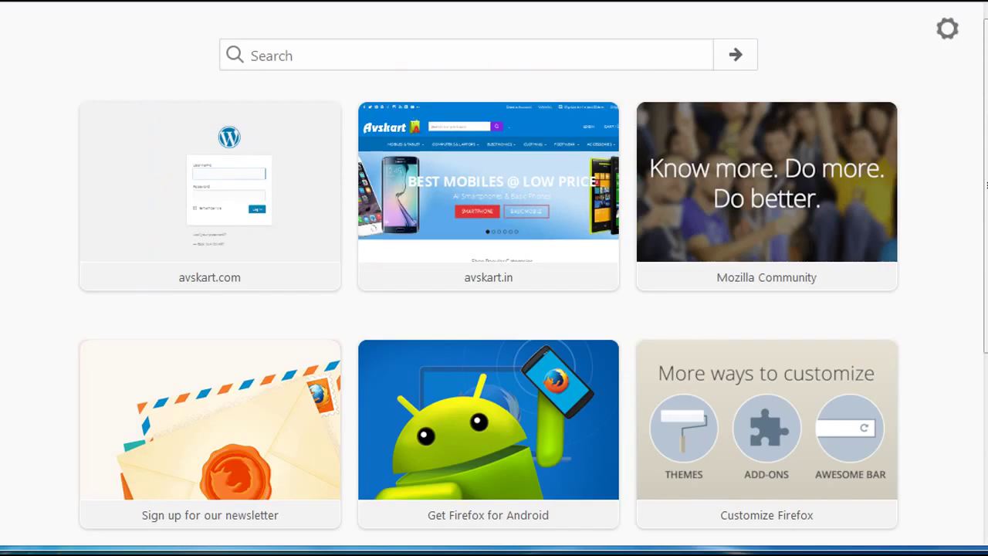
pyautogui.write('avsk')
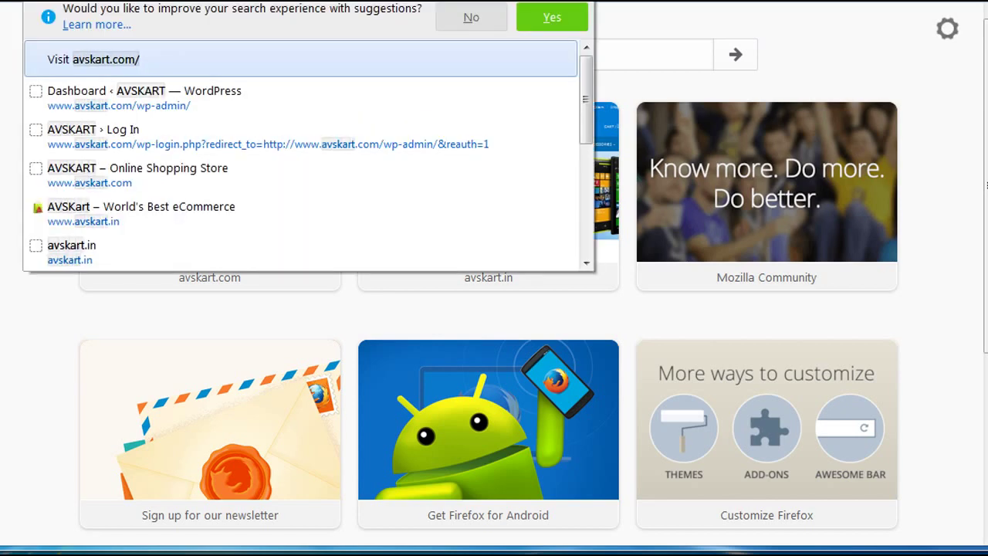
pyautogui.press('Return')
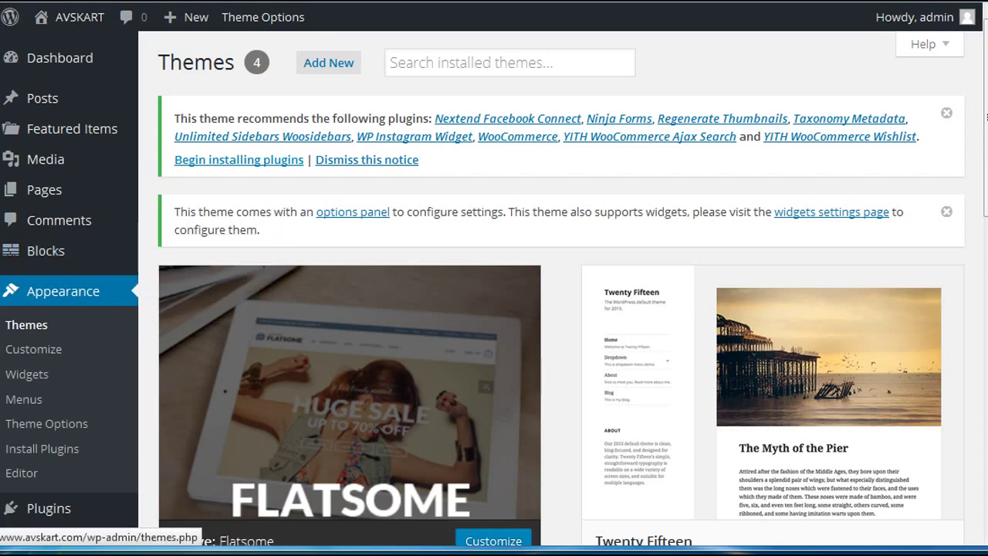
# Open the dashboard home, start installing the theme's recommended plugins from the notice, and review the list of required plugins.
pyautogui.scroll(-4, 46, 317)
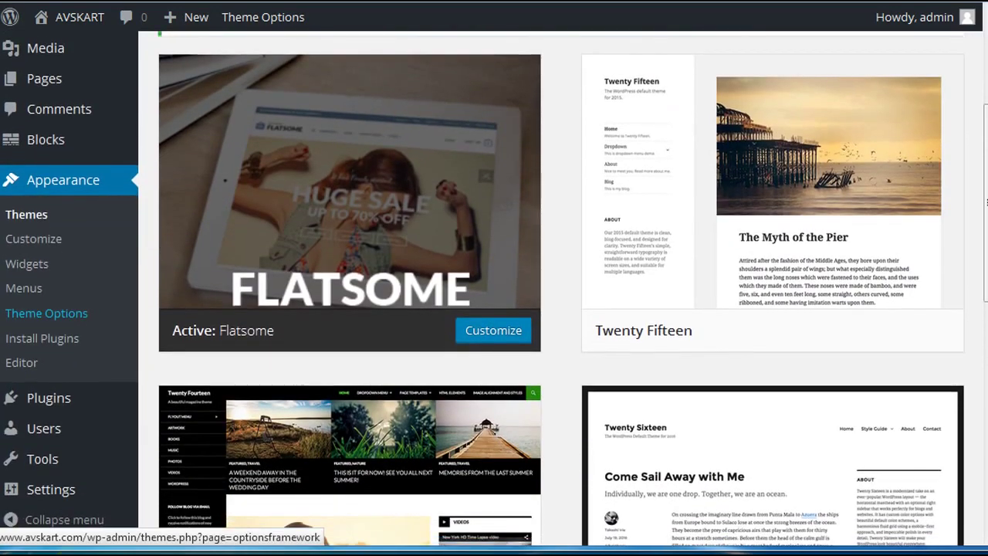
pyautogui.scroll(4, 46, 317)
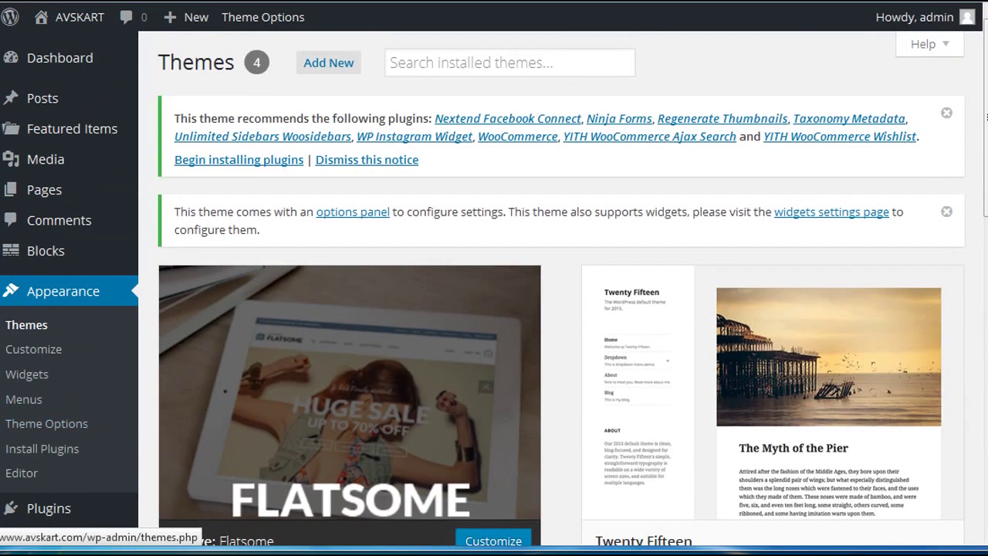
pyautogui.moveTo(59, 58)
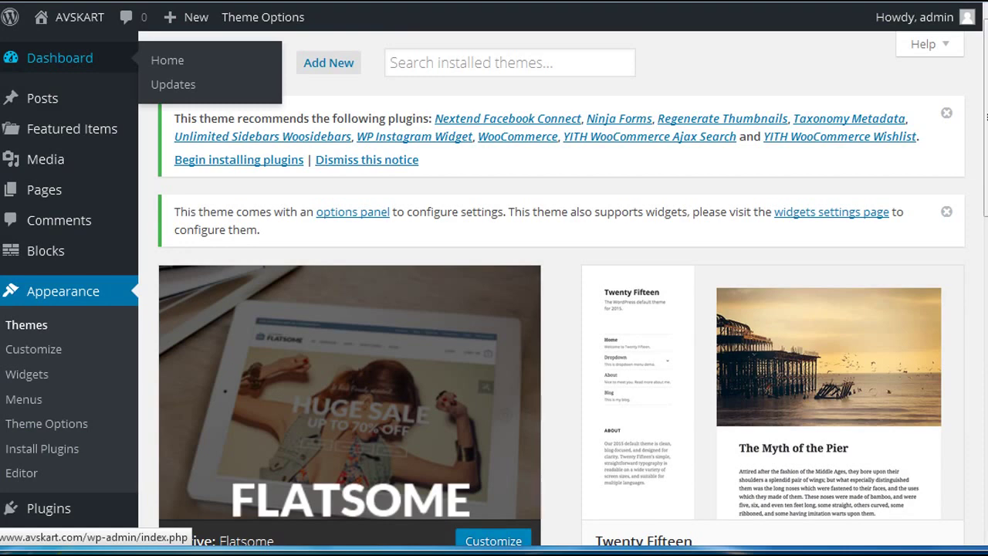
pyautogui.click(59, 58)
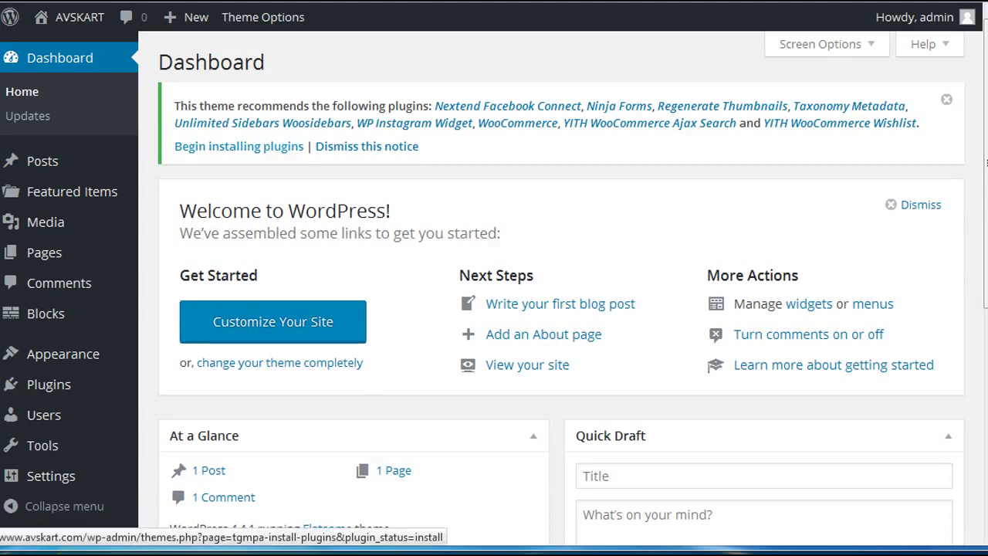
pyautogui.click(238, 146)
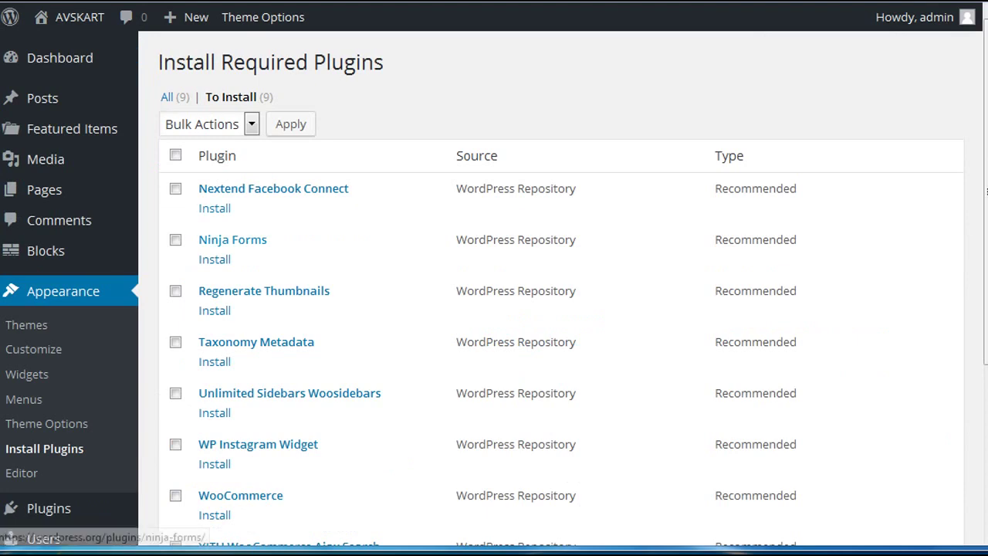
pyautogui.scroll(-3, 232, 239)
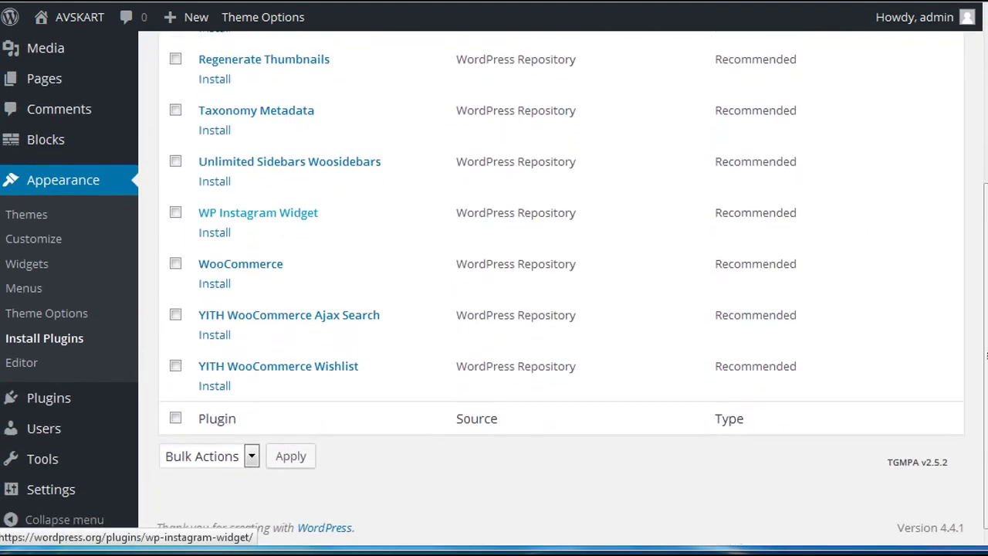
pyautogui.scroll(1, 494, 278)
pyautogui.scroll(5, 232, 232)
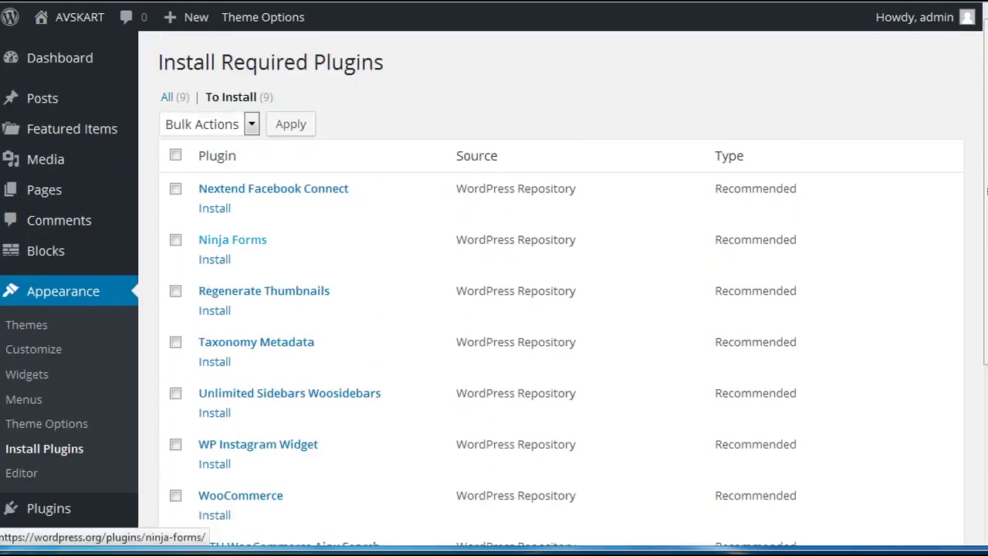
# Try to install all listed recommended plugins together with the bulk Install action.
pyautogui.click(175, 156)
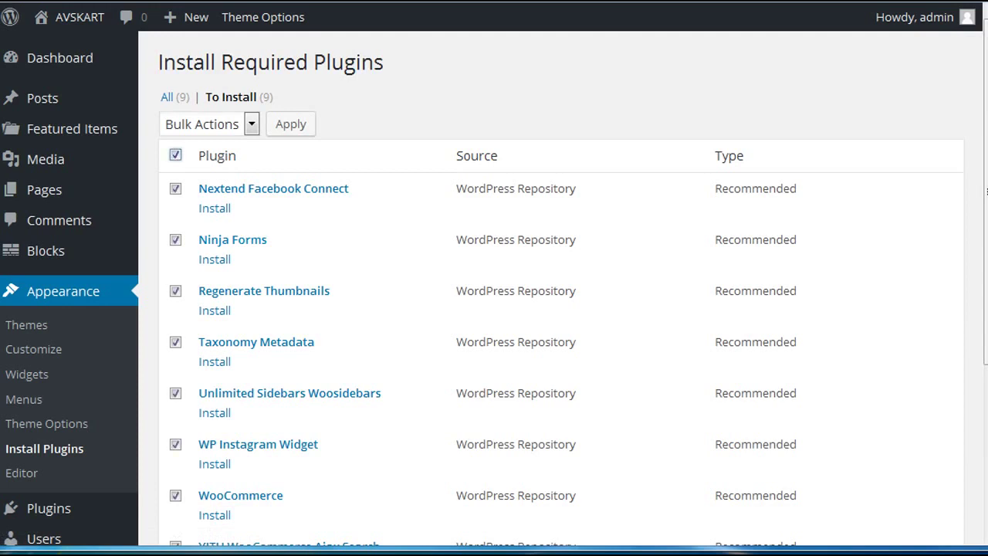
pyautogui.click(251, 124)
pyautogui.press('Down')
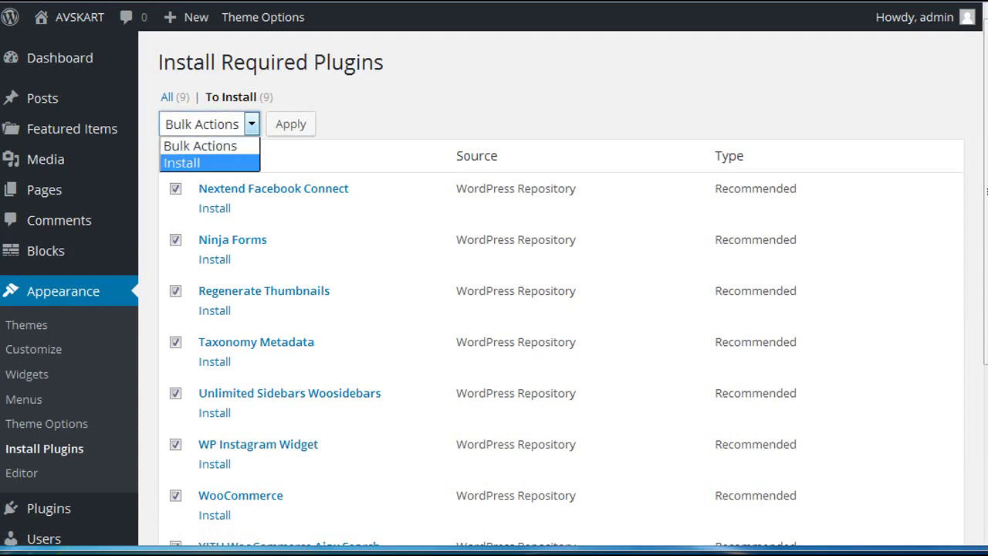
pyautogui.press('Return')
pyautogui.press('Tab')
pyautogui.press('Return')
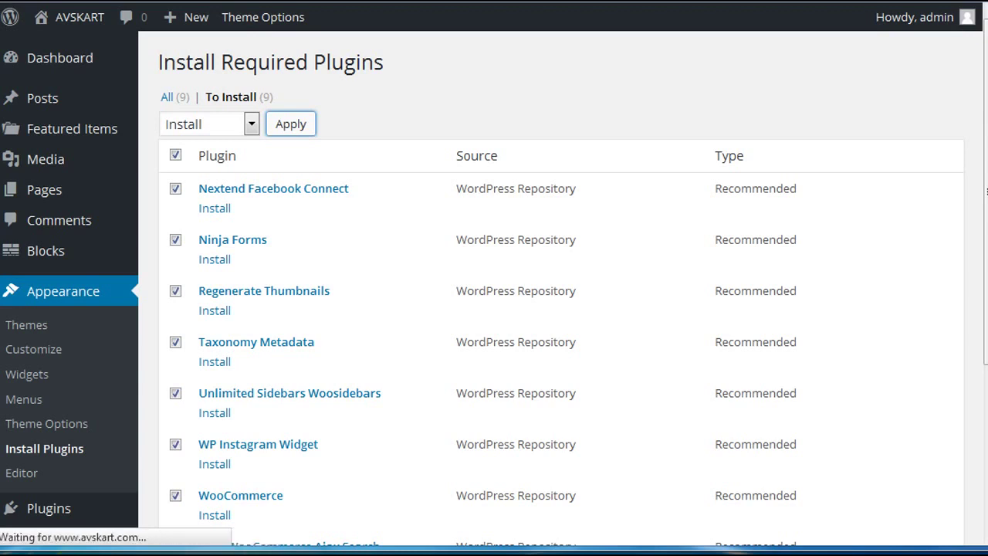
pyautogui.moveTo(516, 552)
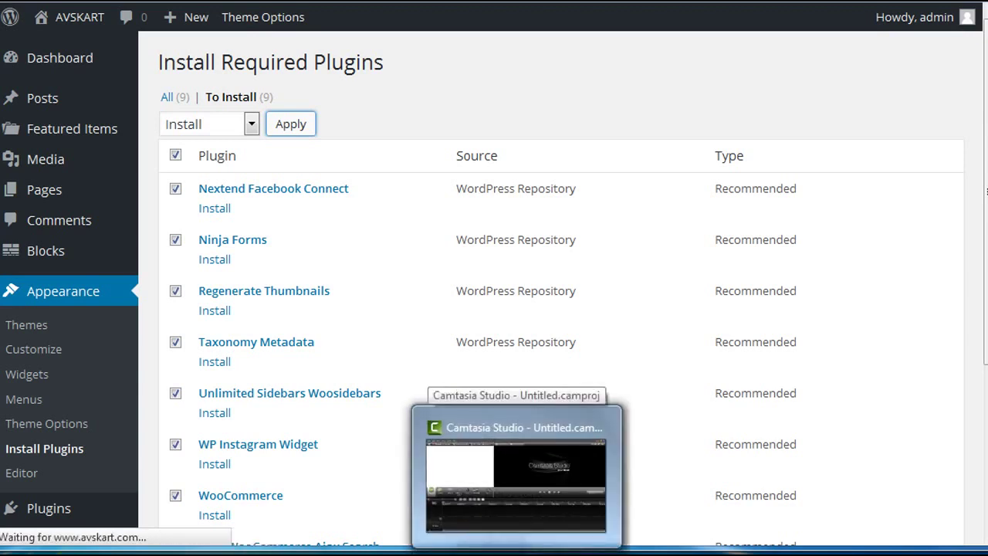
pyautogui.click(516, 484)
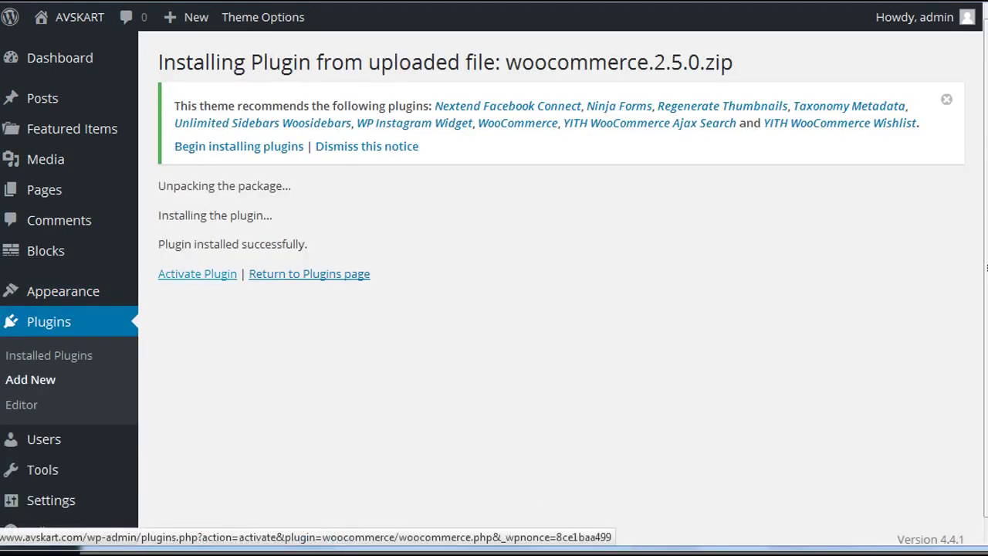
# Activate the WooCommerce plugin installed from woocommerce.2.5.0.zip and view its setup wizard's welcome page.
pyautogui.click(196, 273)
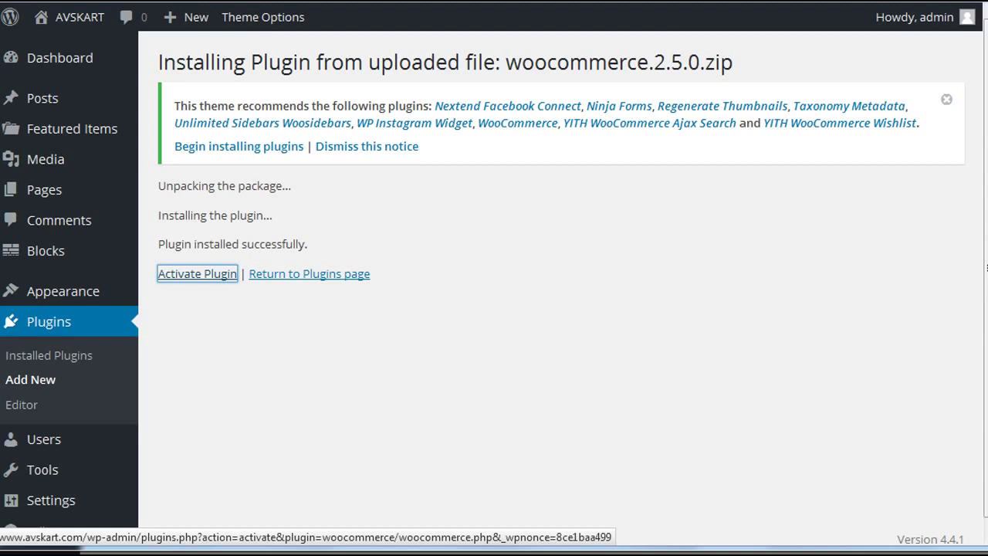
pyautogui.click(197, 273)
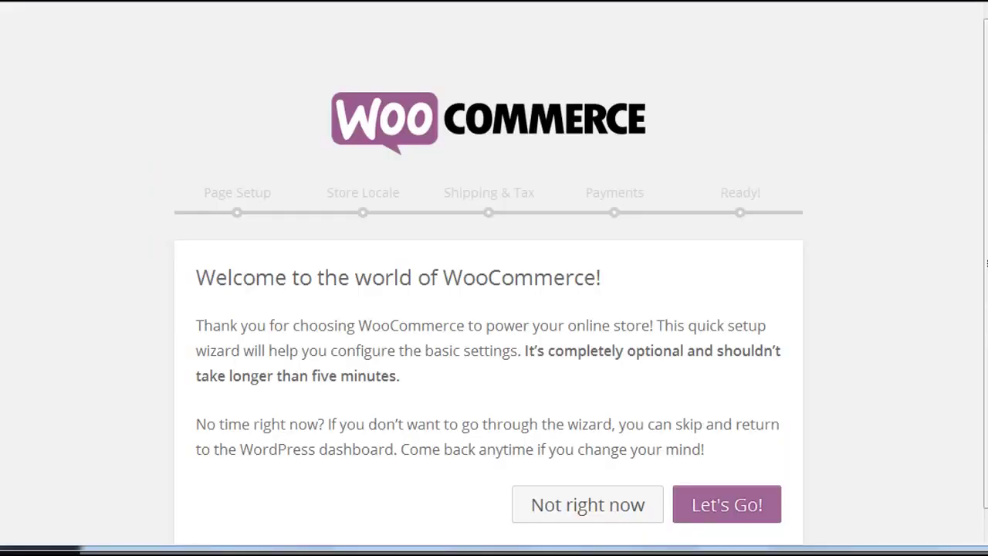
pyautogui.scroll(-1, 494, 308)
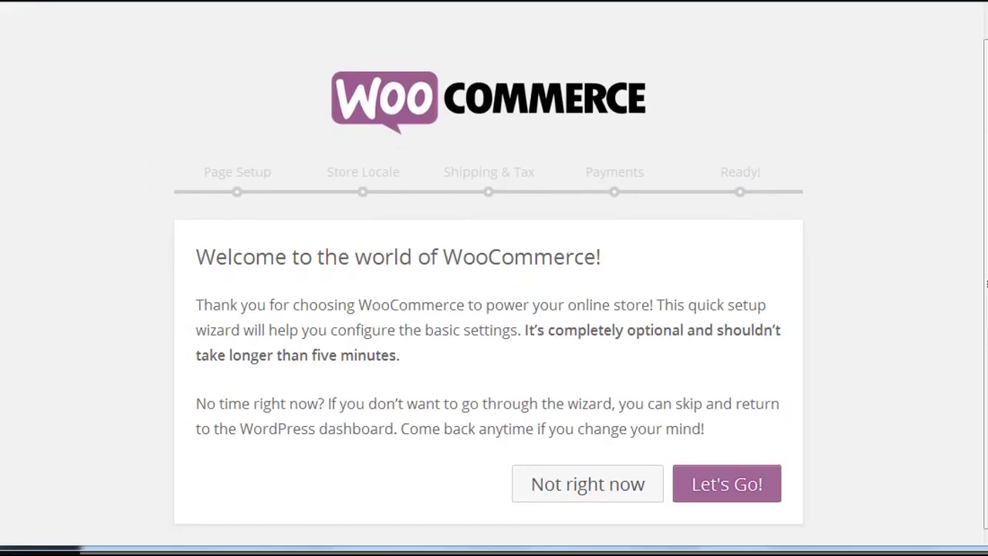
# Create the essential store pages in the setup wizard and accept the locale United States (US) — Alabama with US Dollars, lbs and in.
pyautogui.click(704, 485)
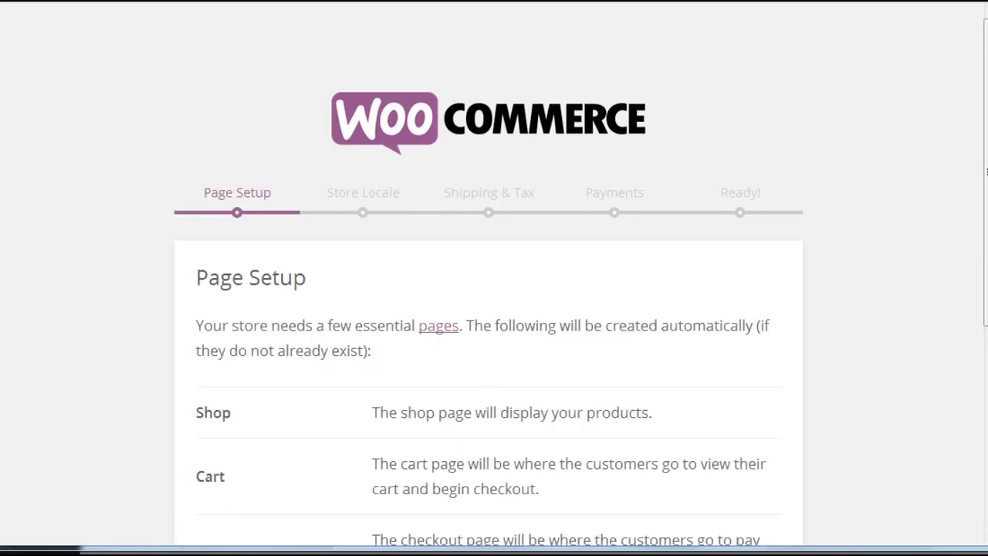
pyautogui.scroll(-4, 494, 309)
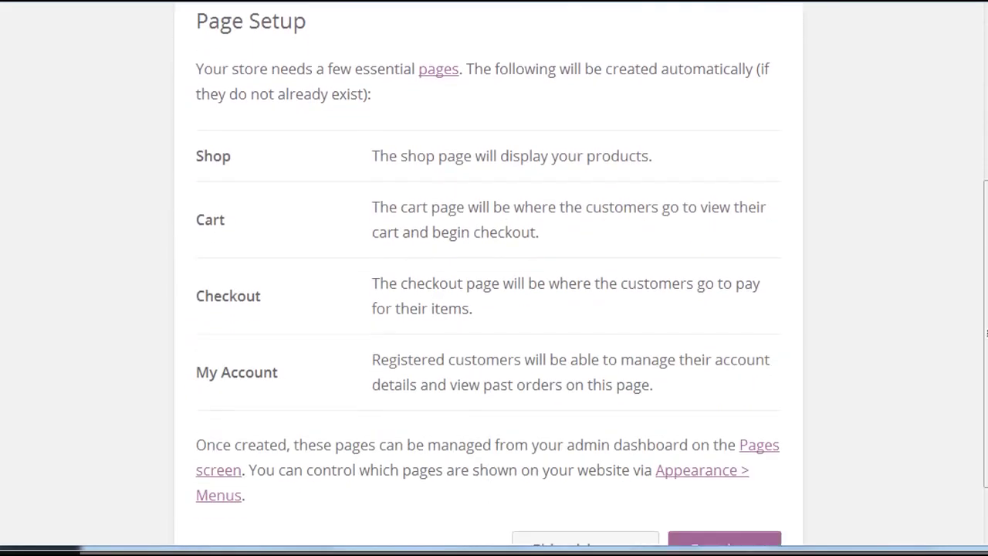
pyautogui.scroll(-1, 494, 309)
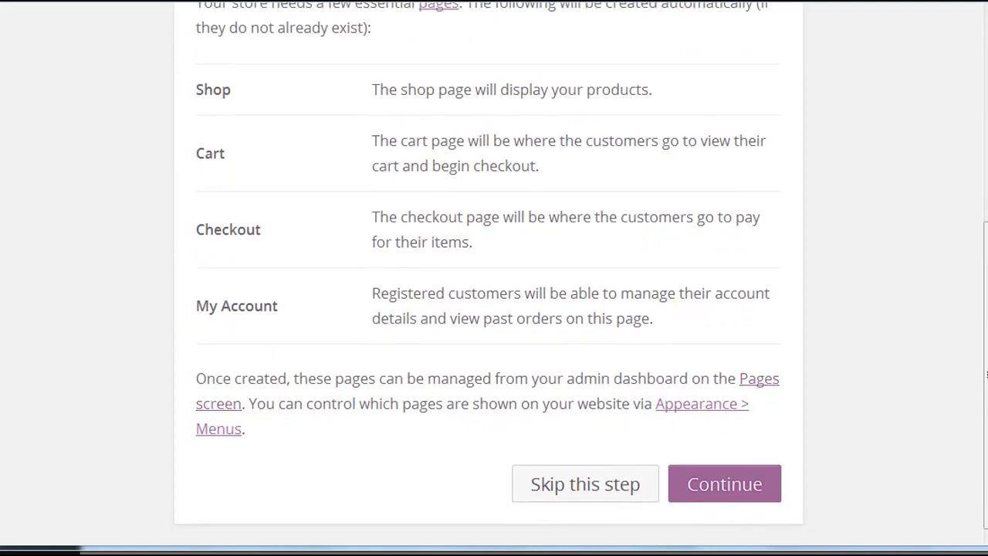
pyautogui.click(724, 484)
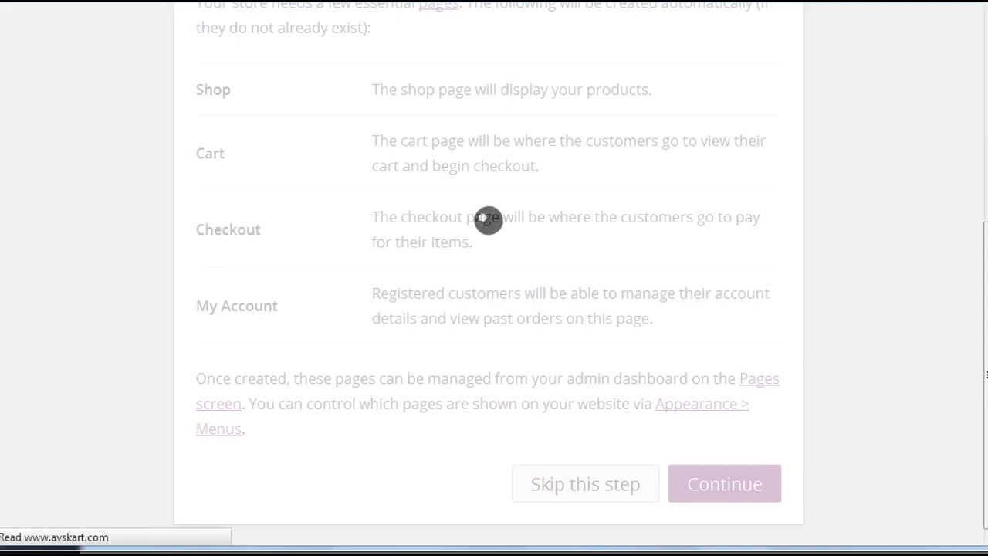
pyautogui.scroll(-2, 494, 309)
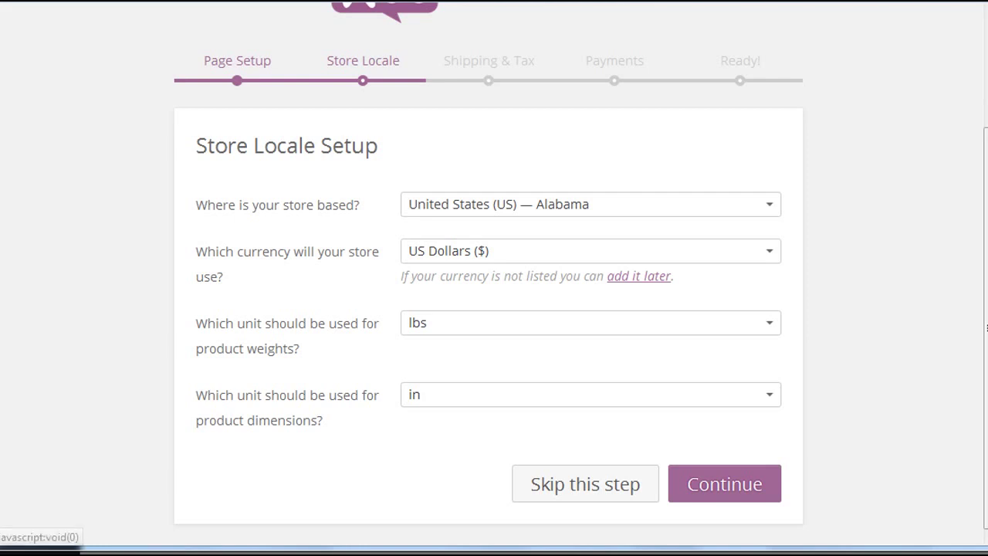
pyautogui.click(758, 485)
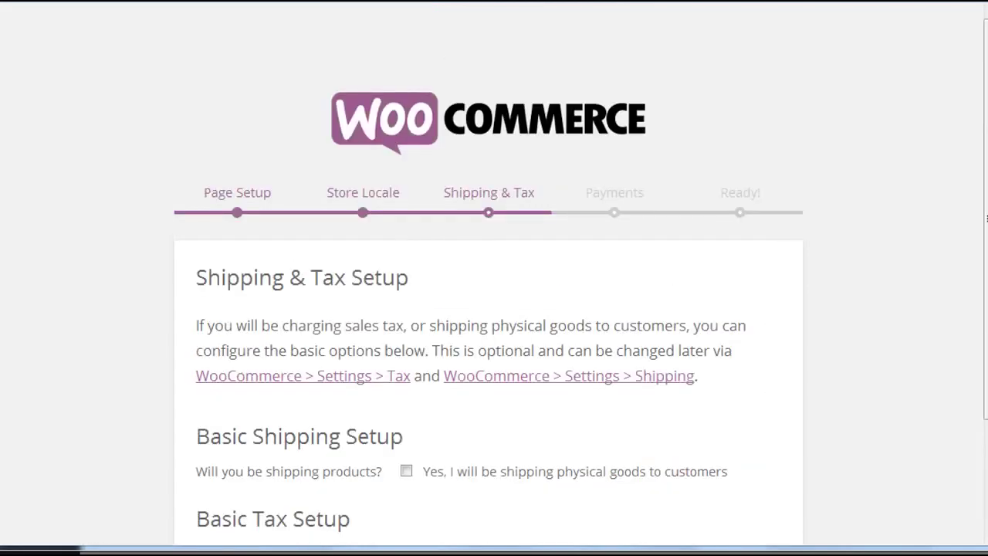
# Skip the wizard's Shipping & Tax and Payments setup.
pyautogui.scroll(-3, 494, 309)
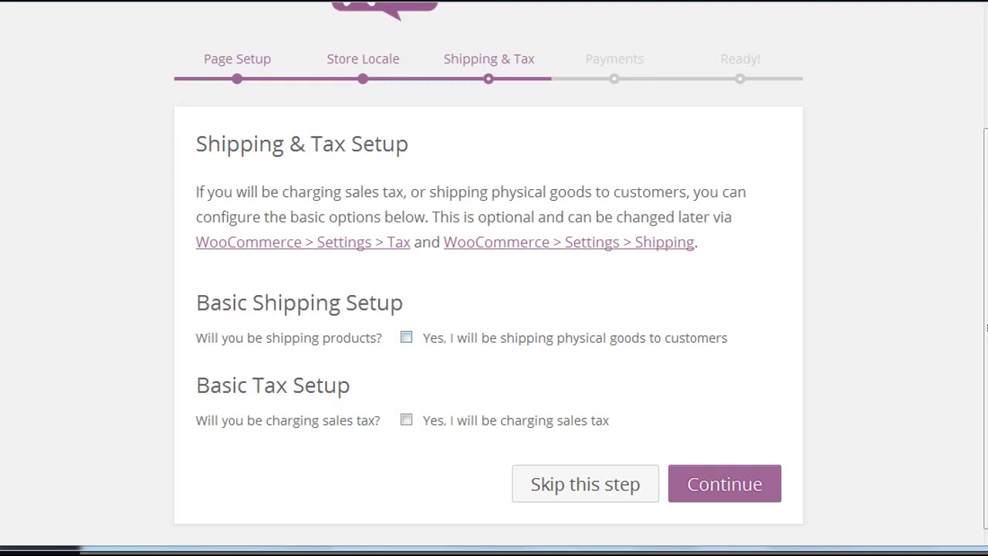
pyautogui.click(585, 484)
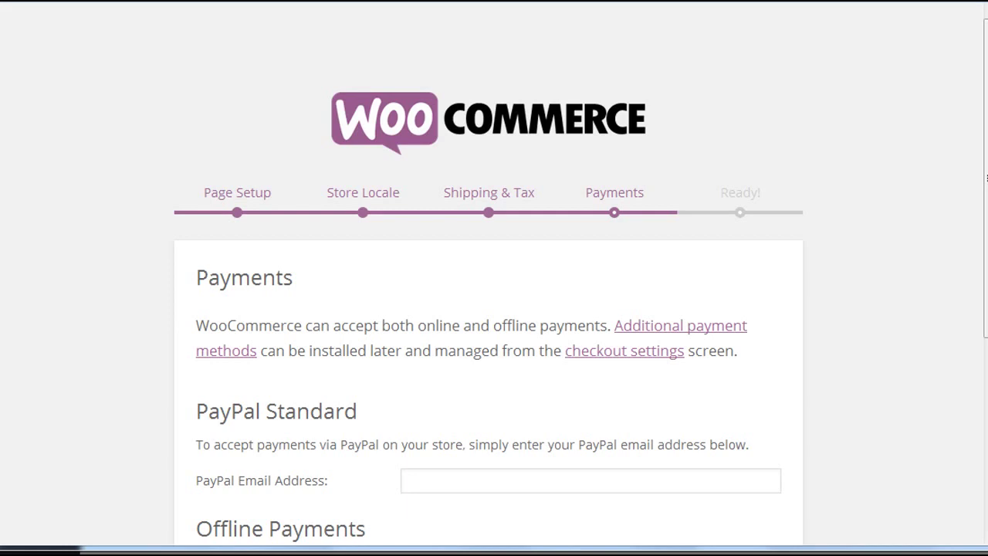
pyautogui.scroll(-4, 488, 309)
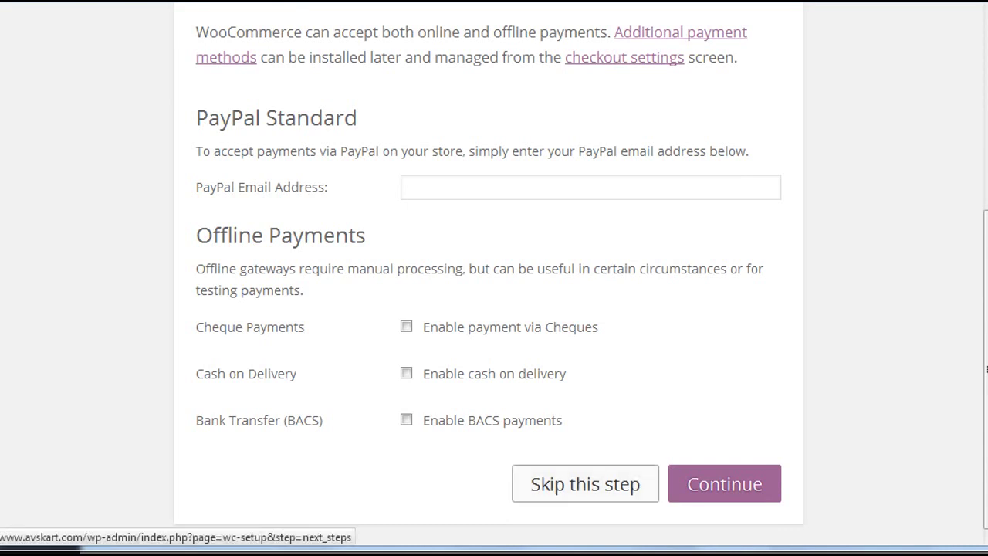
pyautogui.click(585, 483)
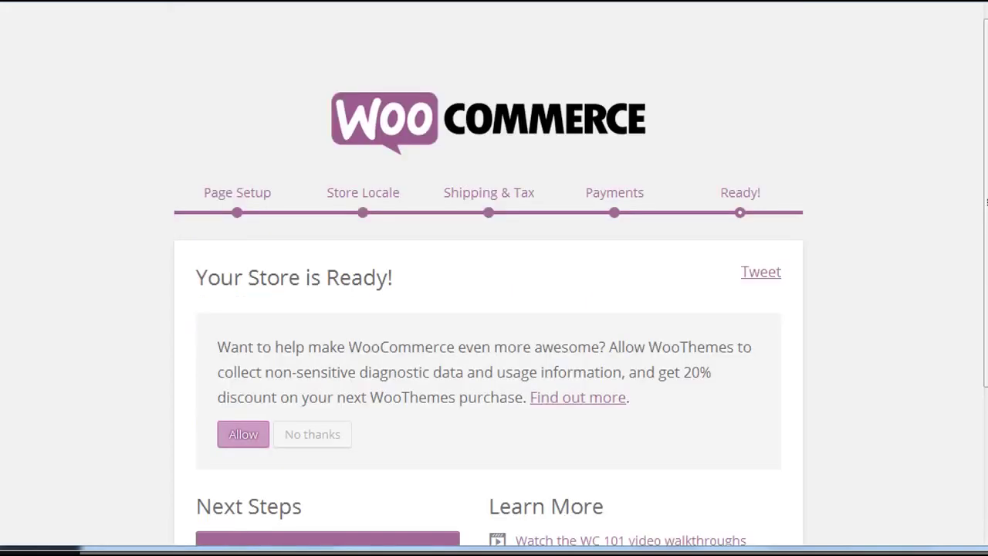
# Review the wizard's final page and start creating the first product.
pyautogui.scroll(-3, 494, 308)
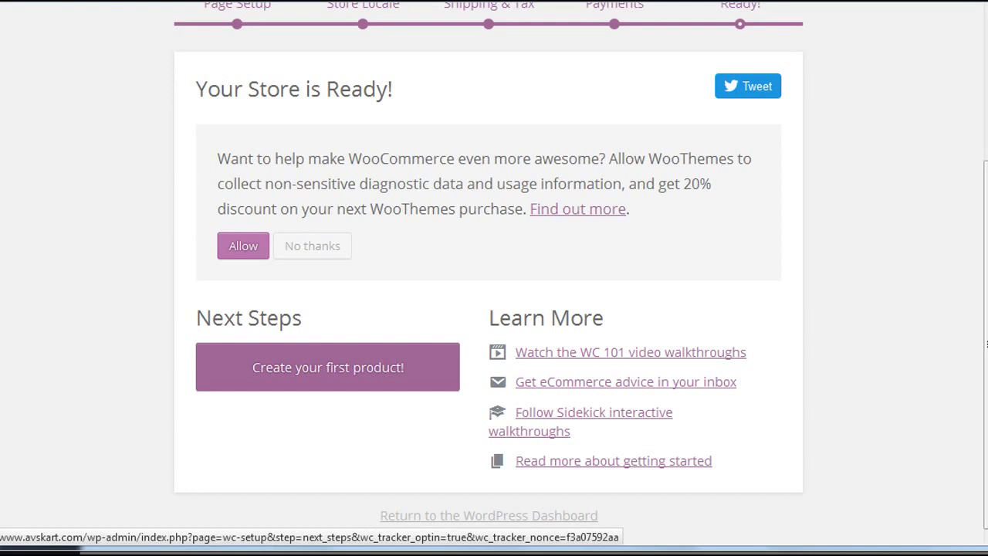
pyautogui.scroll(3, 243, 246)
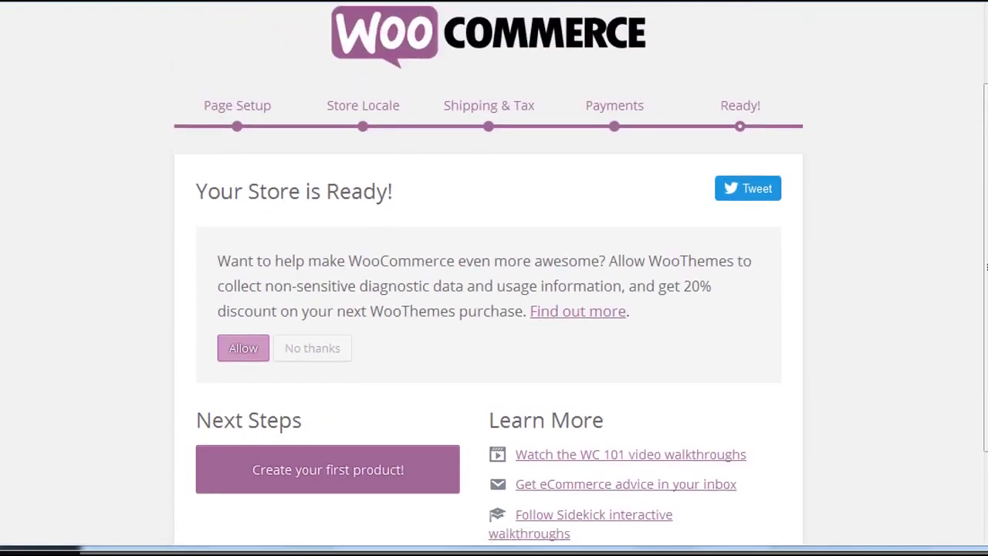
pyautogui.scroll(-3, 243, 245)
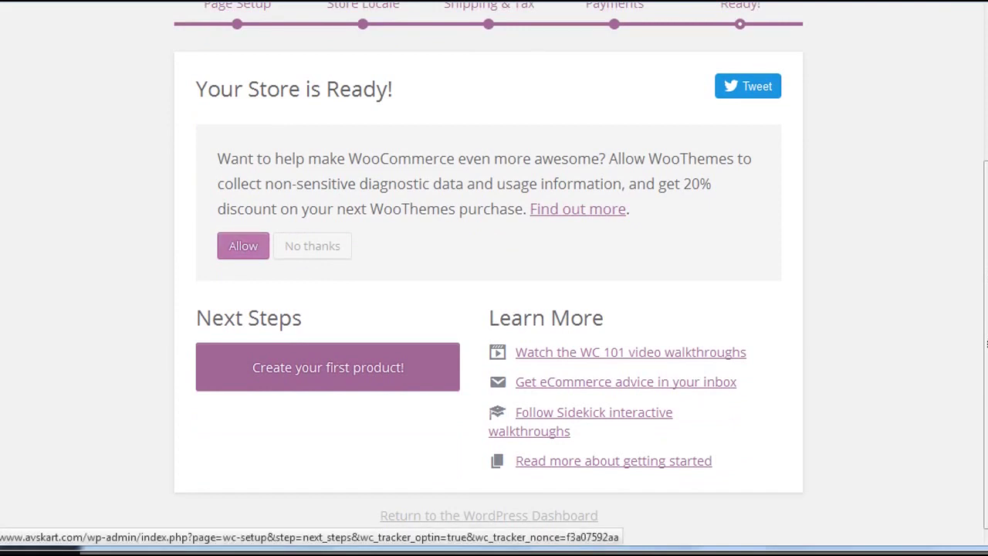
pyautogui.click(243, 246)
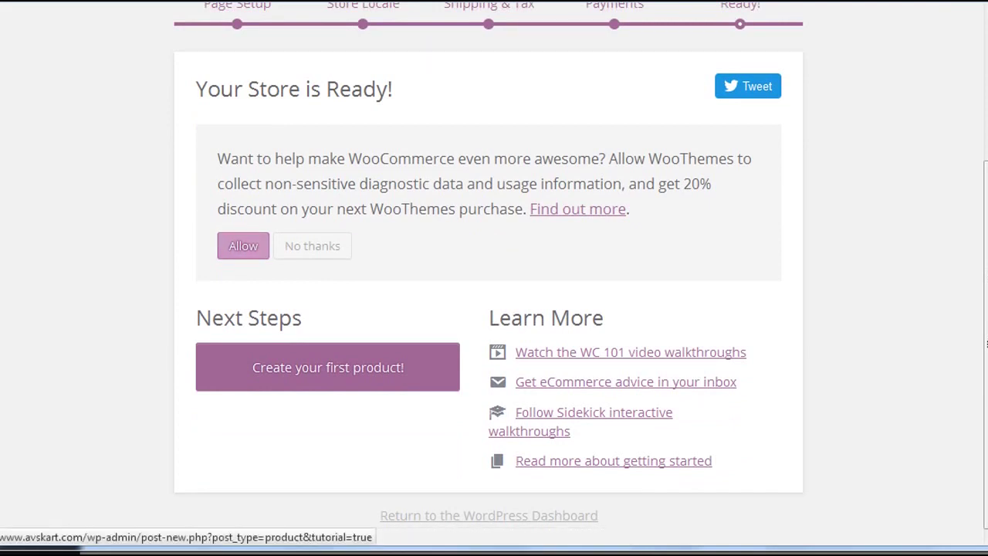
pyautogui.scroll(3, 328, 367)
pyautogui.scroll(-3, 328, 367)
pyautogui.click(328, 366)
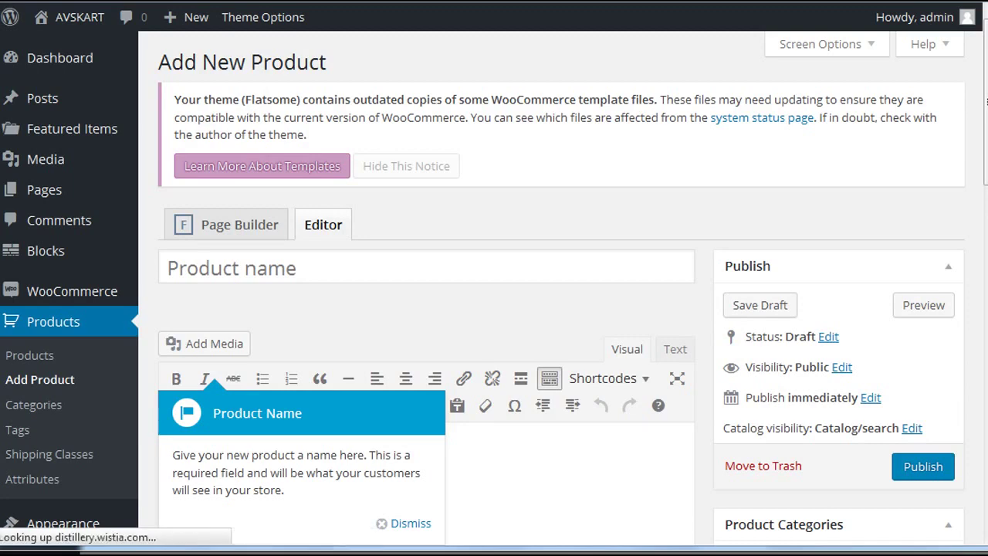
# Dismiss the new product form's tutorial tips from Product Name through Prices.
pyautogui.scroll(-5, 494, 309)
pyautogui.scroll(2, 494, 309)
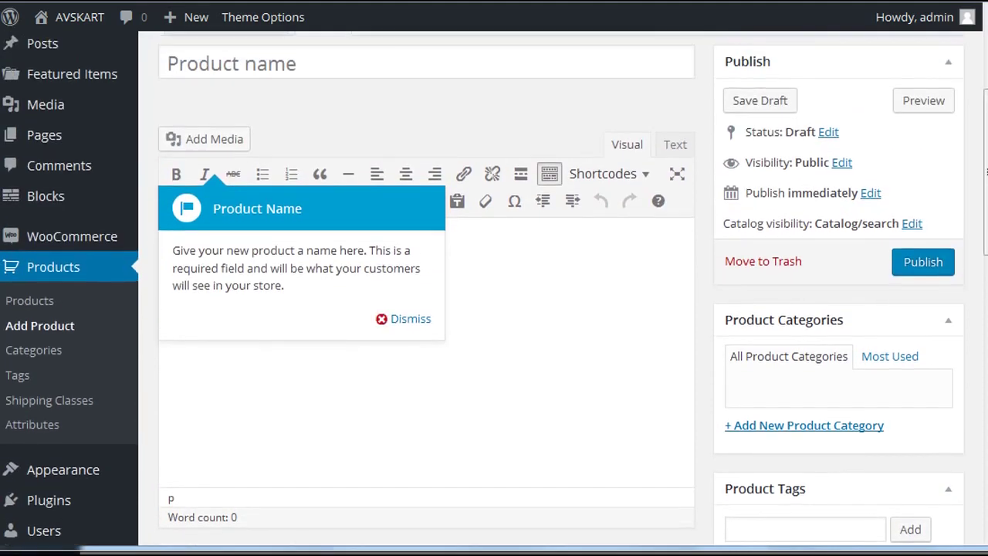
pyautogui.click(409, 318)
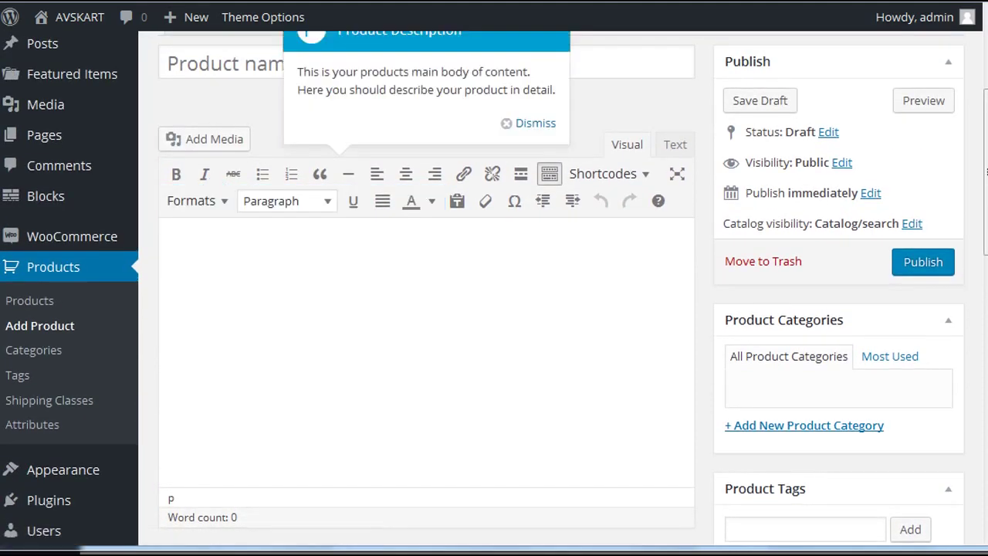
pyautogui.click(535, 123)
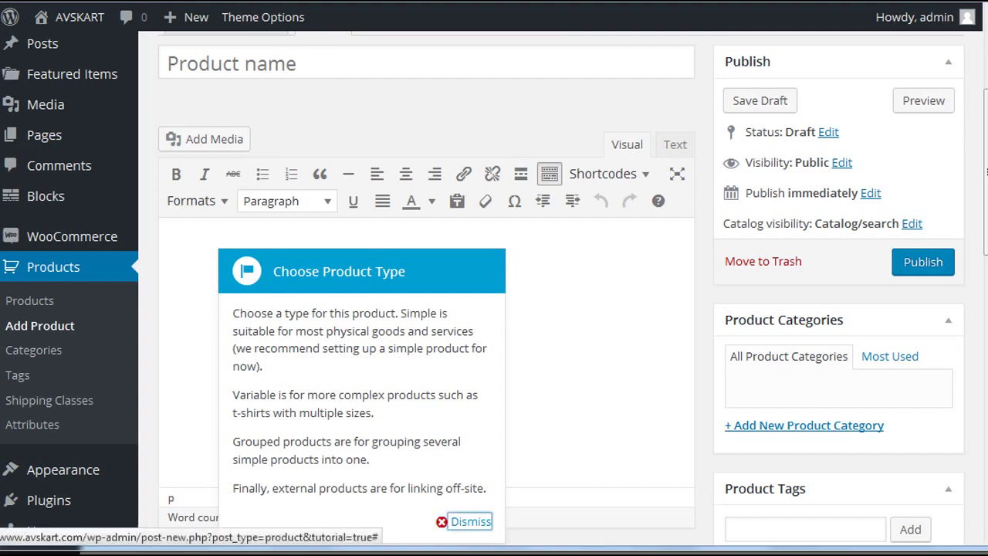
pyautogui.click(468, 522)
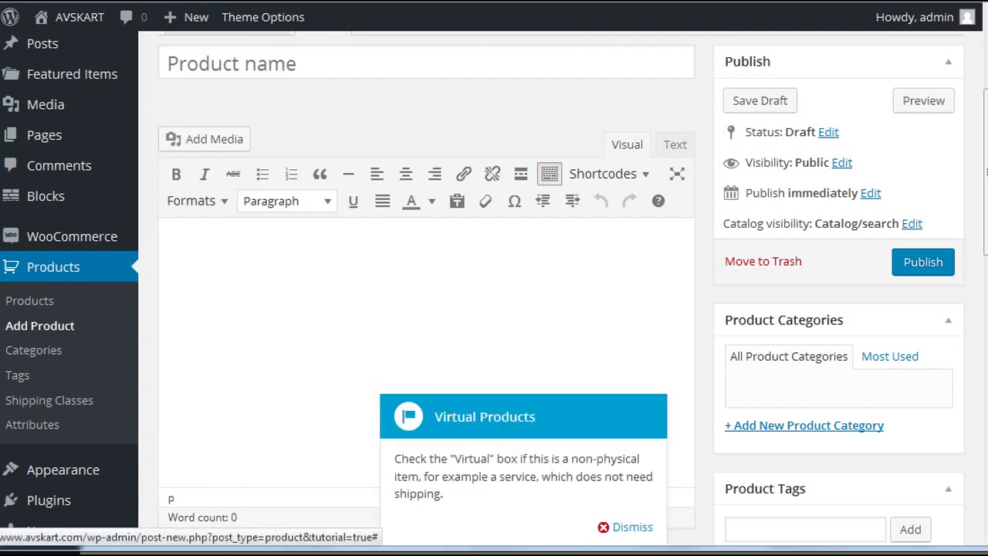
pyautogui.click(627, 527)
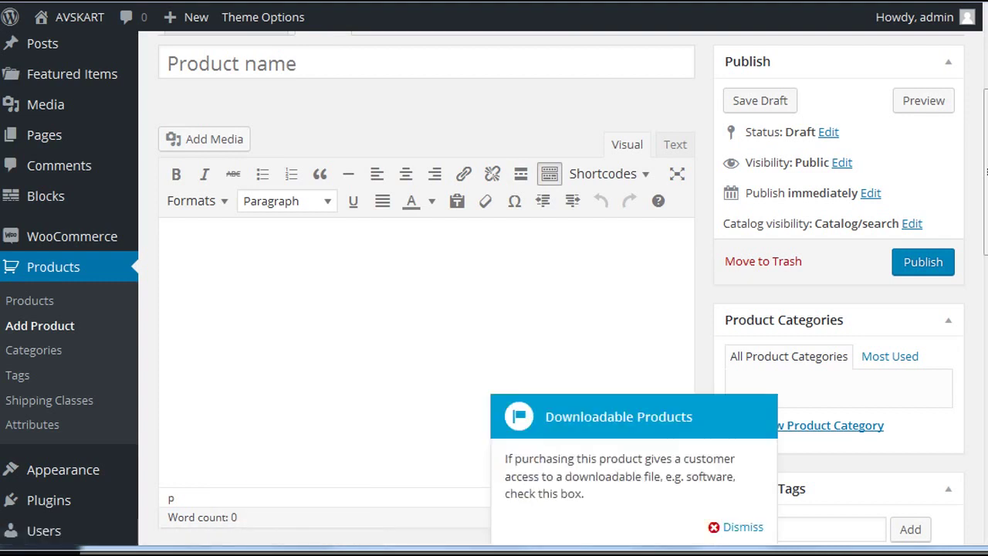
pyautogui.click(714, 526)
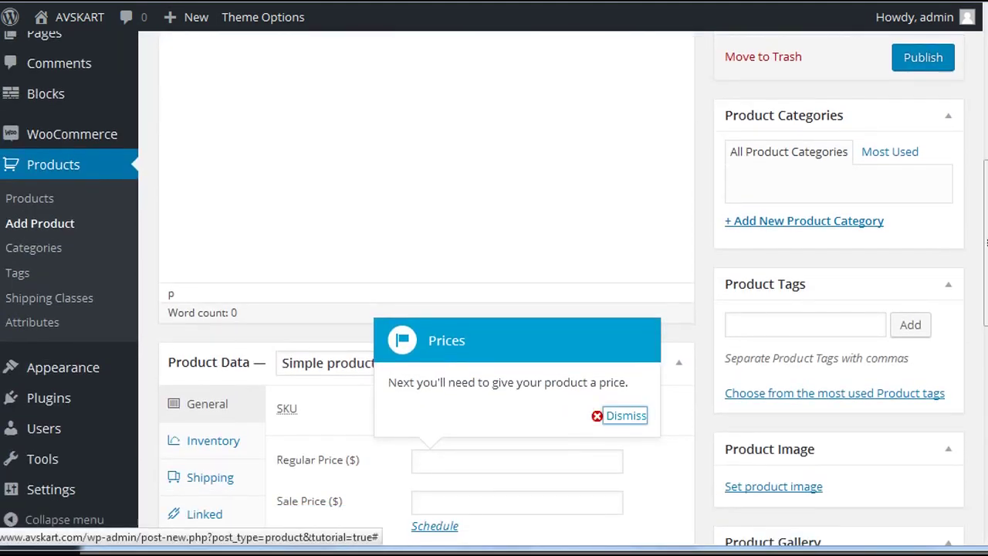
pyautogui.click(626, 415)
# Look through the new product form from the product name down to Product Short Description.
pyautogui.scroll(10, 629, 417)
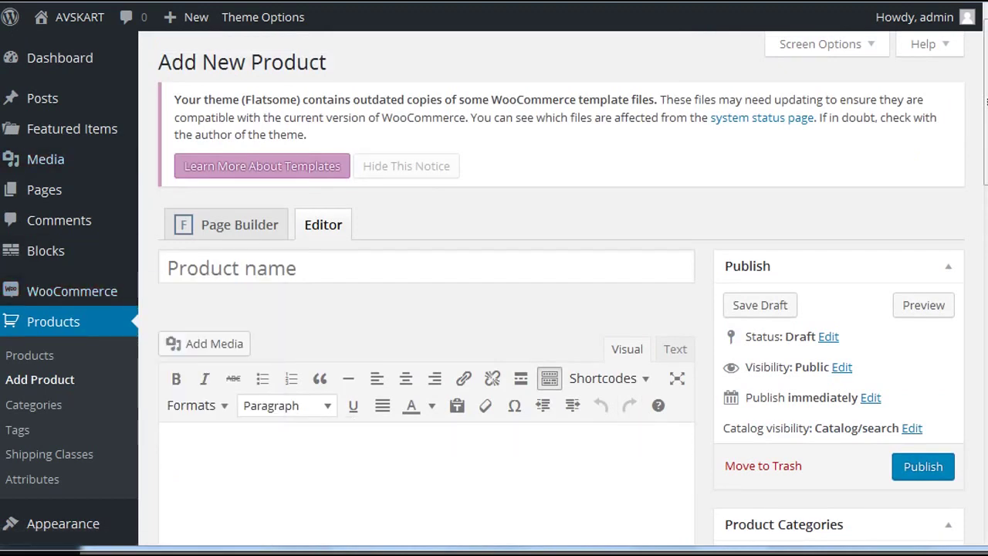
pyautogui.moveTo(986, 101)
pyautogui.mouseDown()
pyautogui.moveTo(987, 274)
pyautogui.moveTo(986, 100)
pyautogui.mouseUp()
pyautogui.scroll(-8, 46, 321)
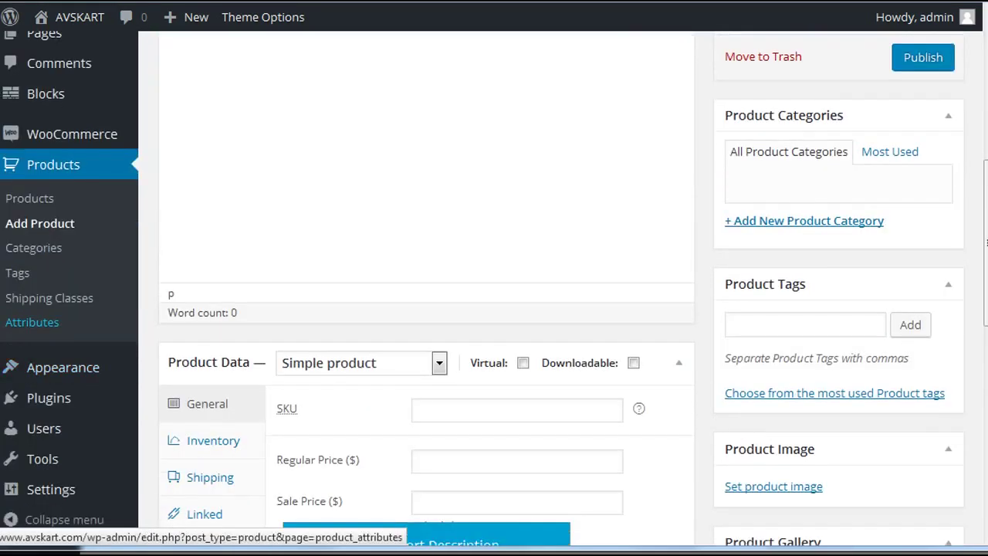
pyautogui.scroll(-5, 31, 321)
pyautogui.scroll(13, 31, 321)
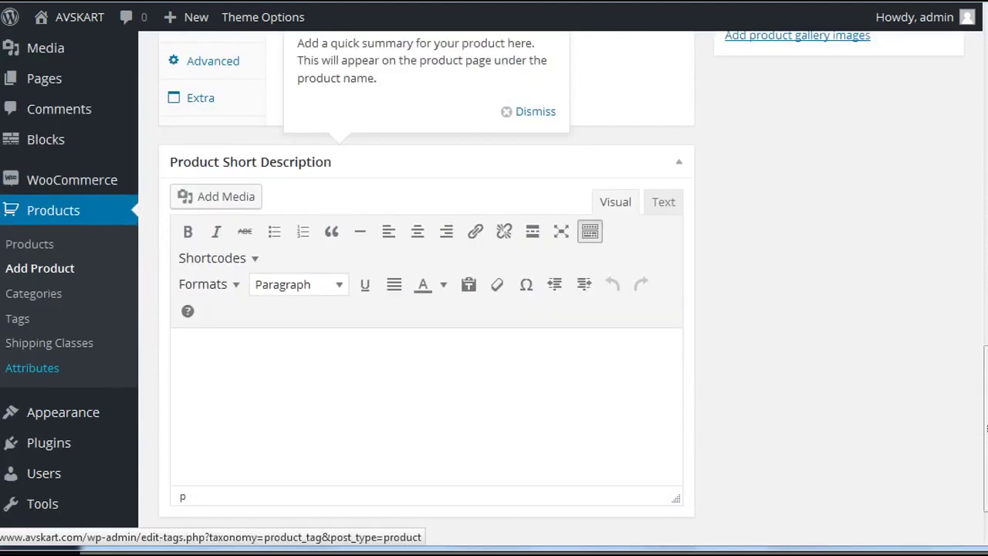
pyautogui.moveTo(44, 190)
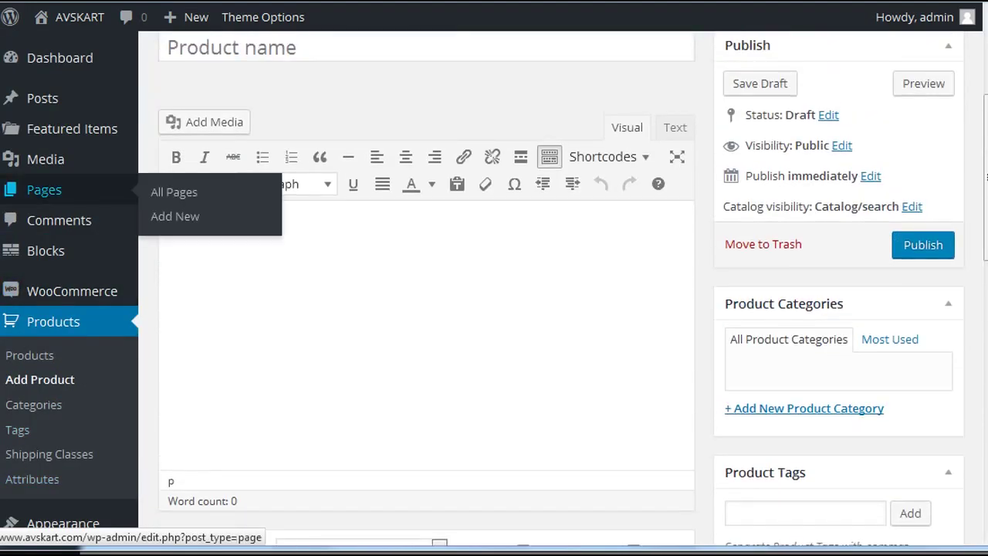
pyautogui.scroll(3, 456, 184)
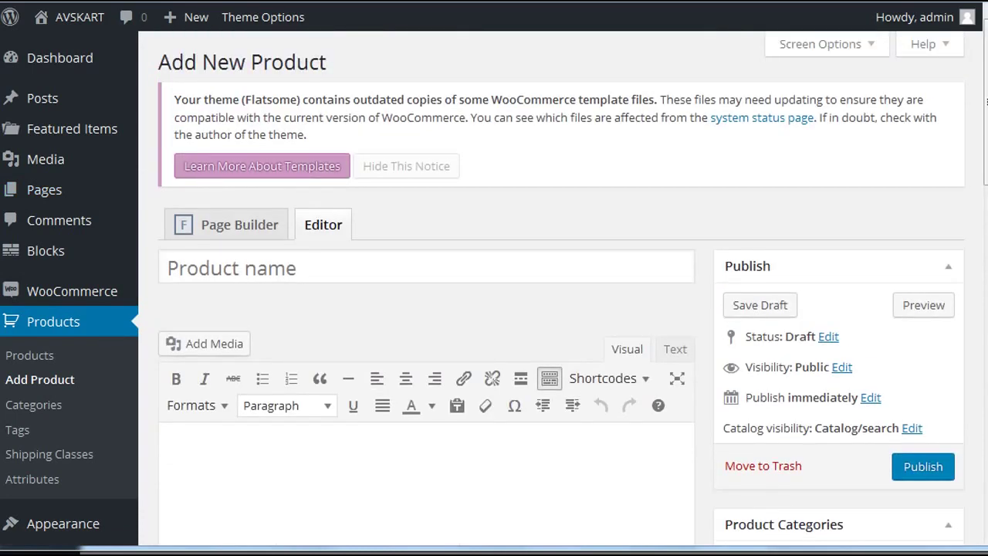
# Open avskart.com in a new browser tab and look over the storefront with WooCommerce active.
pyautogui.hotkey('ctrl', 't')
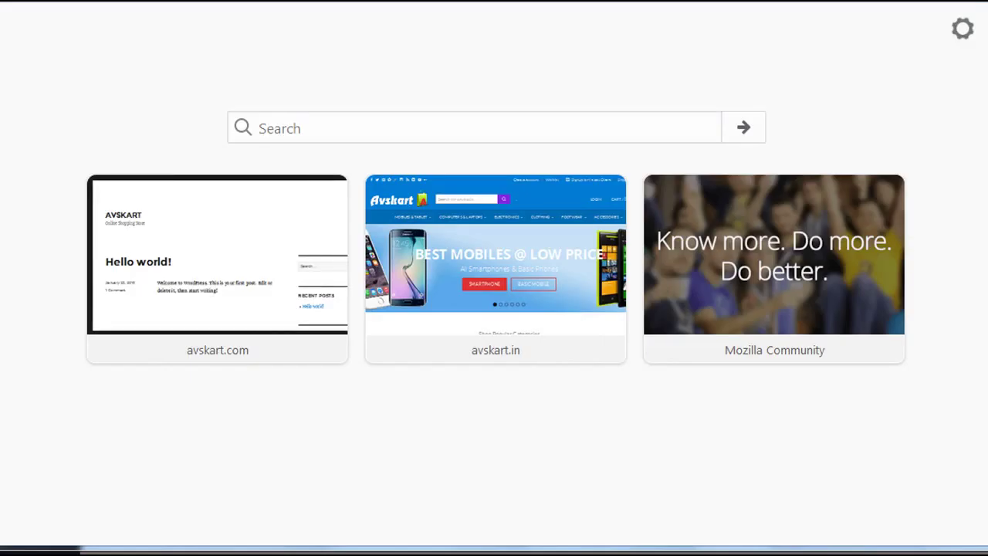
pyautogui.write('avskart')
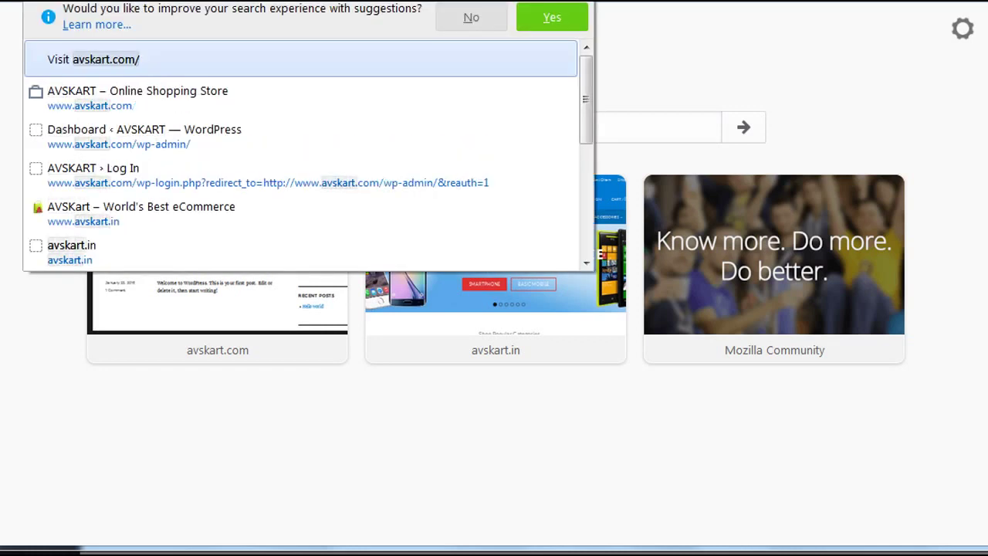
pyautogui.write('.com')
pyautogui.press('Return')
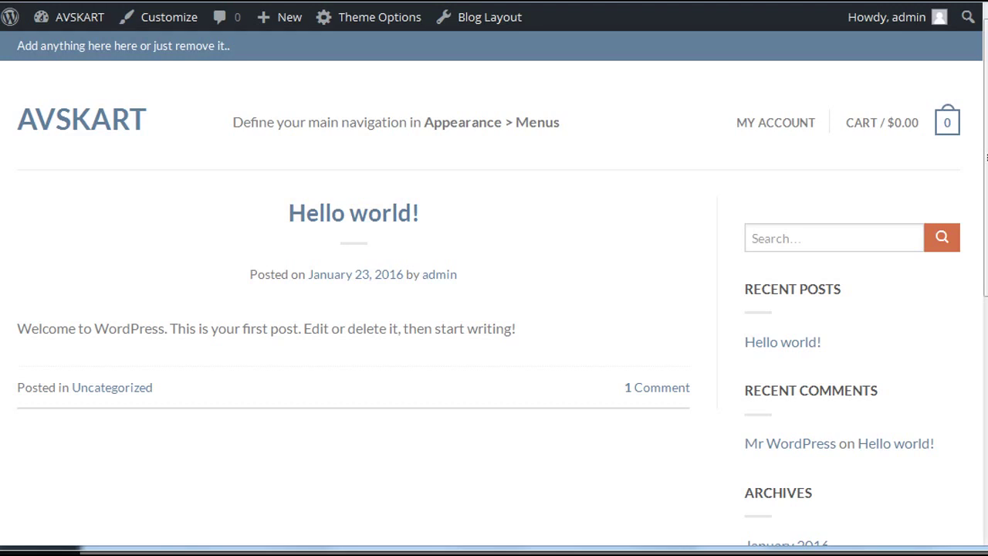
pyautogui.scroll(-5, 494, 293)
pyautogui.scroll(5, 494, 293)
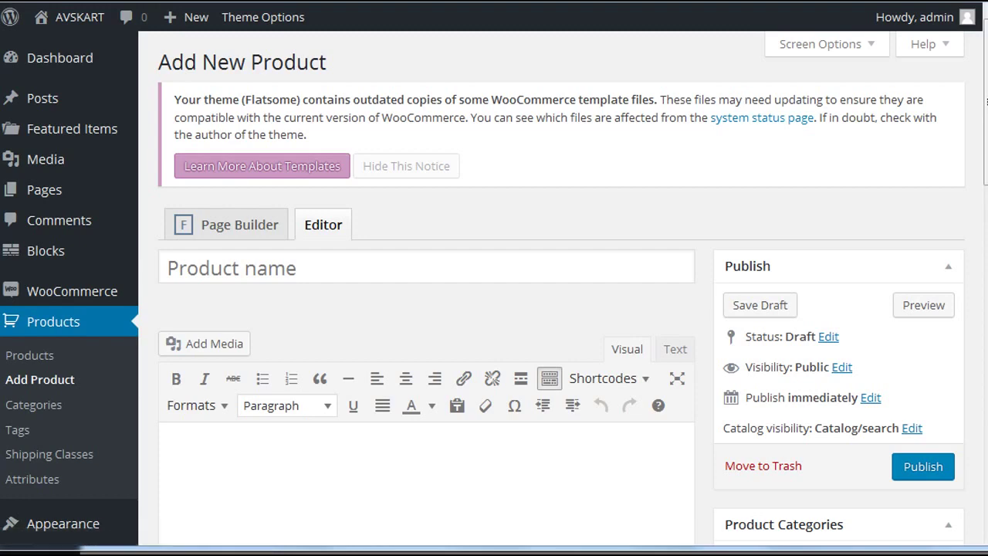
# Leave the new product form for the dashboard home and dismiss the theme's recommended plugins notice.
pyautogui.scroll(-8, 543, 271)
pyautogui.scroll(10, 426, 309)
pyautogui.moveTo(72, 291)
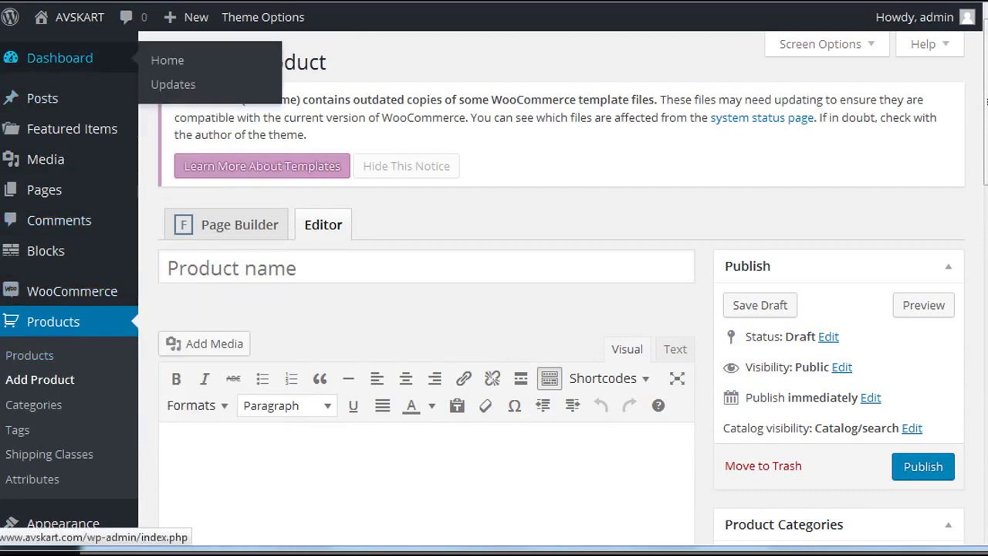
pyautogui.click(59, 57)
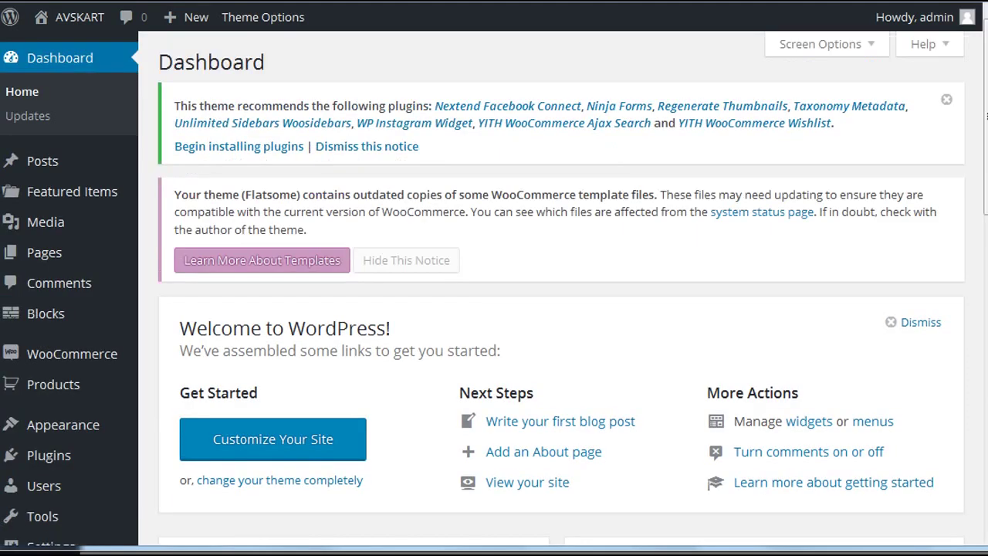
pyautogui.scroll(-3, 540, 347)
pyautogui.scroll(3, 540, 347)
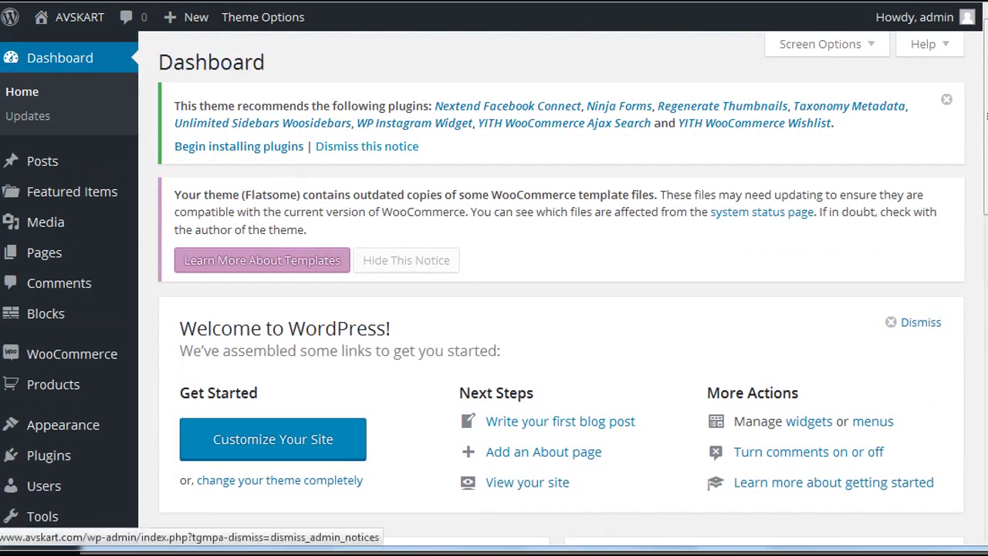
pyautogui.click(367, 146)
# Look through the dashboard home's widgets, from At a Glance down to WooCommerce Status.
pyautogui.scroll(-5, 562, 288)
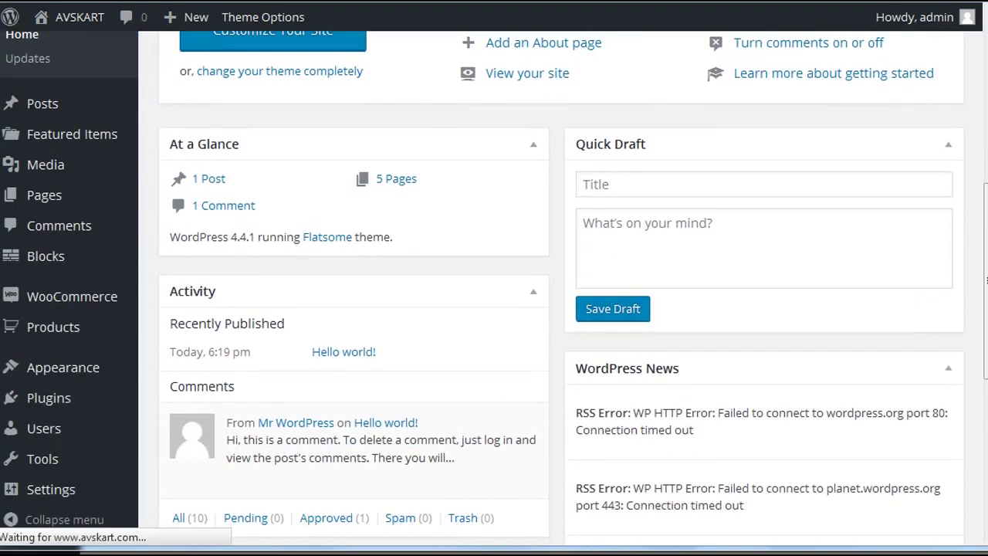
pyautogui.scroll(-4, 562, 288)
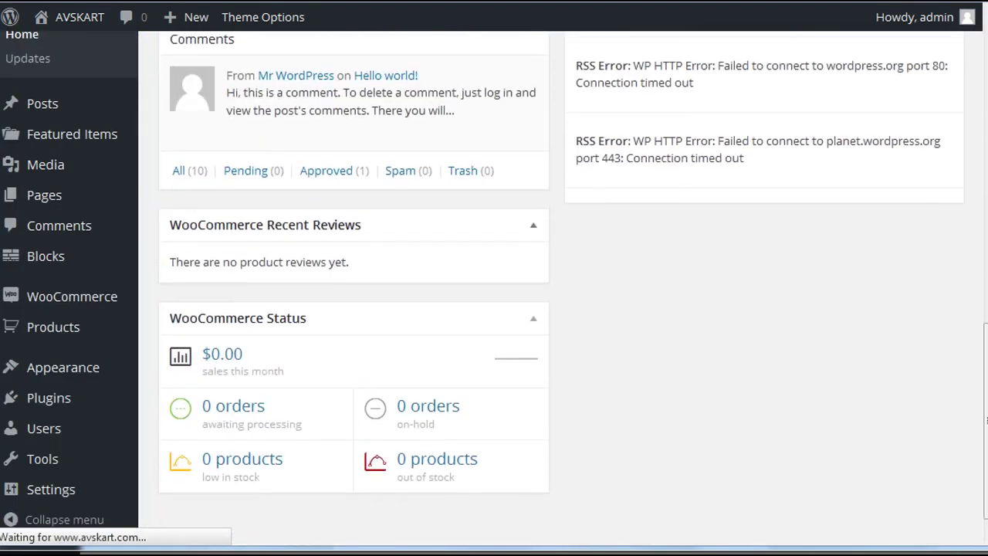
pyautogui.scroll(-1, 561, 287)
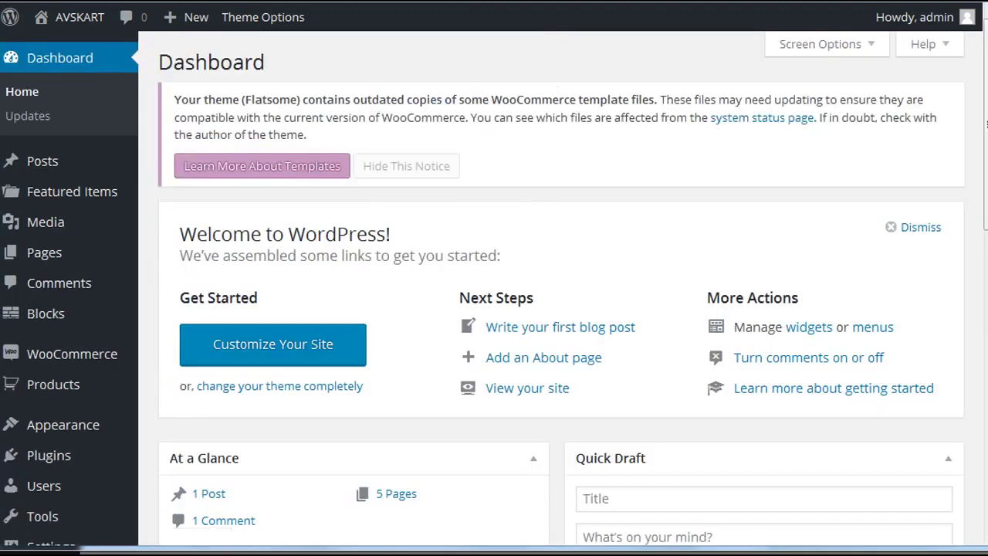
pyautogui.scroll(-5, 561, 288)
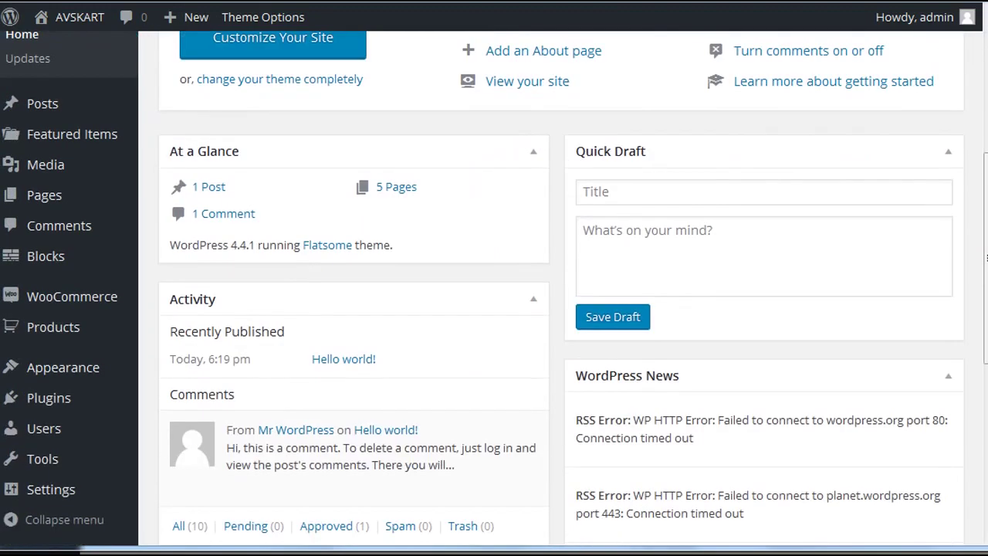
pyautogui.scroll(-1, 355, 293)
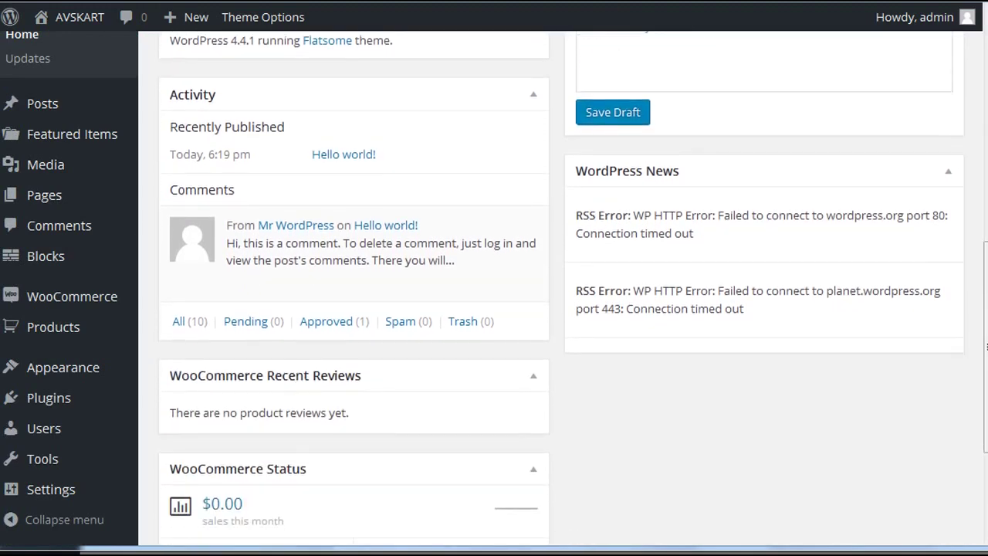
pyautogui.scroll(6, 355, 293)
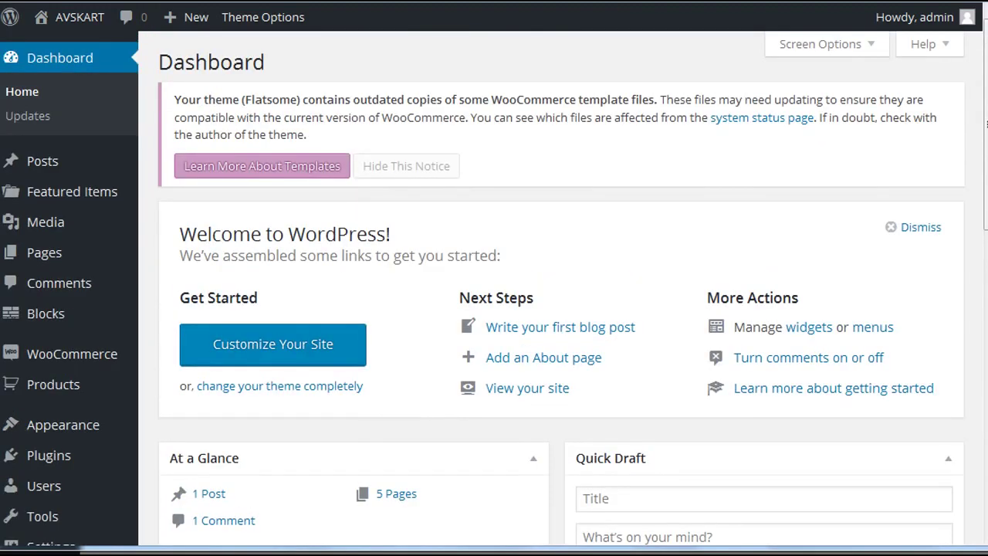